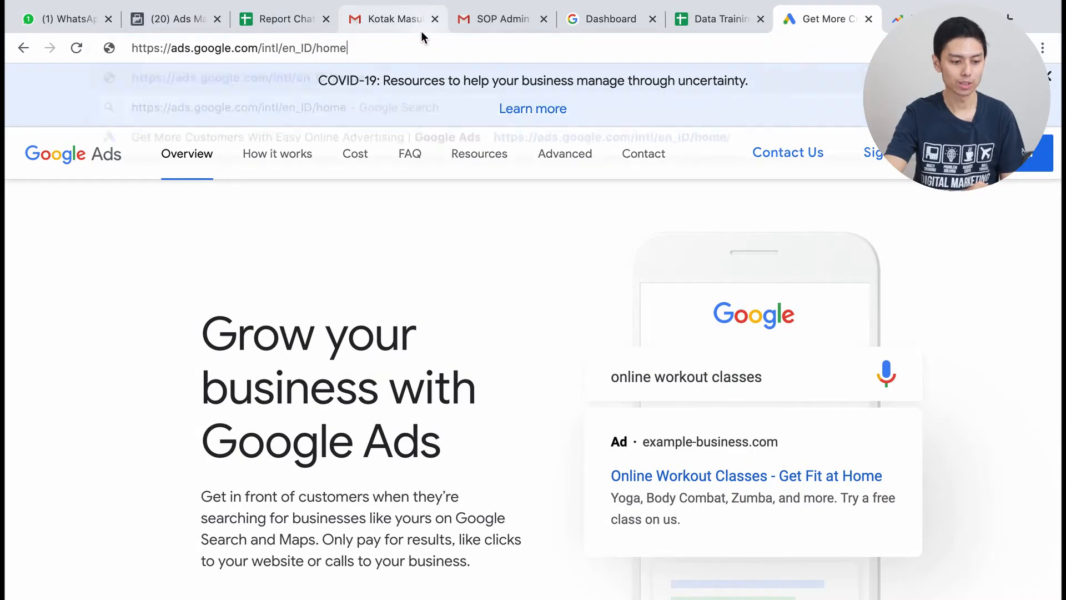
{"action": "key", "text": "BackSpace"}
{"action": "key", "text": "BackSpace"}
{"action": "key", "text": "BackSpace"}
{"action": "key", "text": "BackSpace"}
{"action": "key", "text": "BackSpace"}
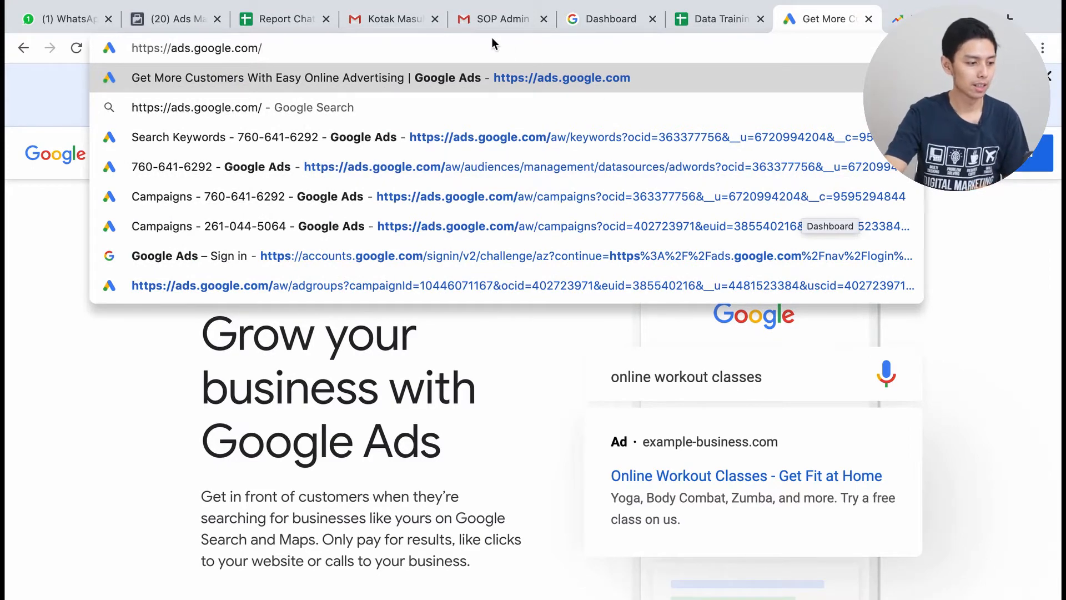
{"action": "key", "text": "Return"}
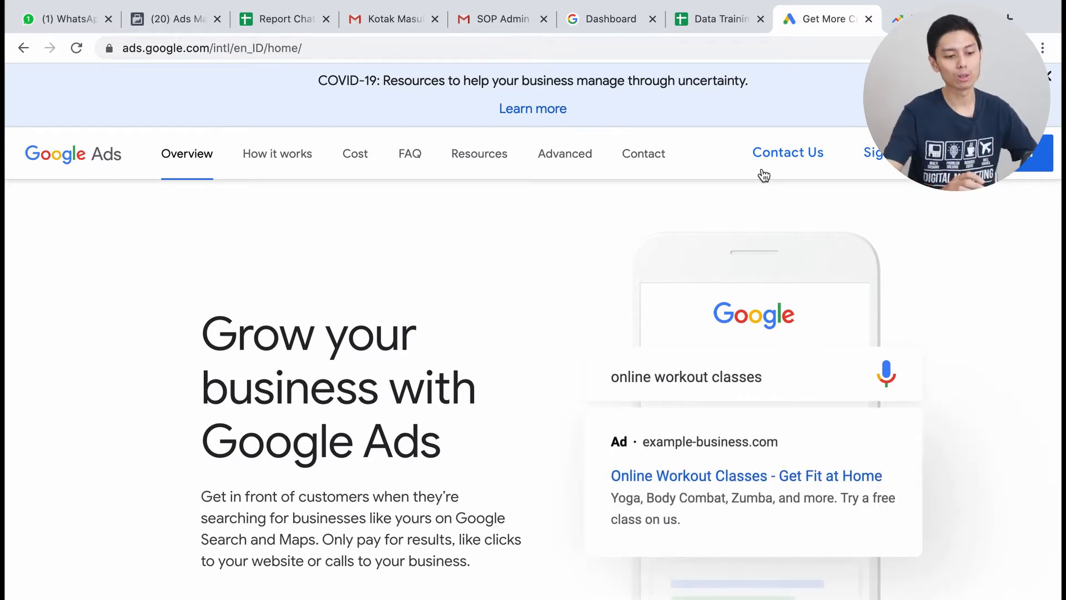
Step: Sign in to Google Ads and start creating a new Google Ads account
{"action": "scroll", "coordinate": [550, 295], "scroll_direction": "down", "scroll_amount": 2}
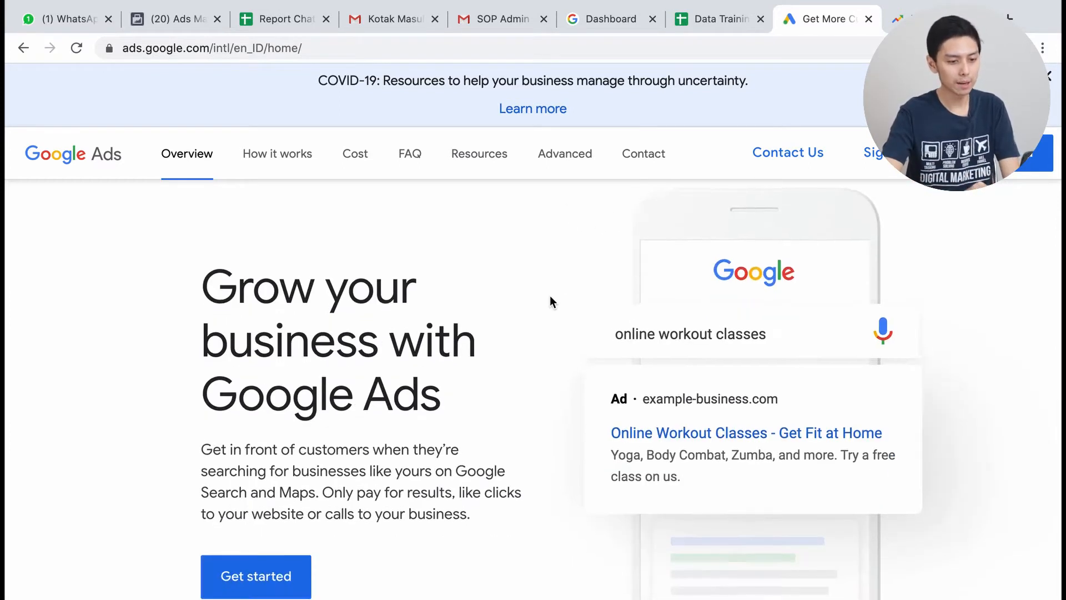
{"action": "scroll", "coordinate": [618, 314], "scroll_direction": "up", "scroll_amount": 2}
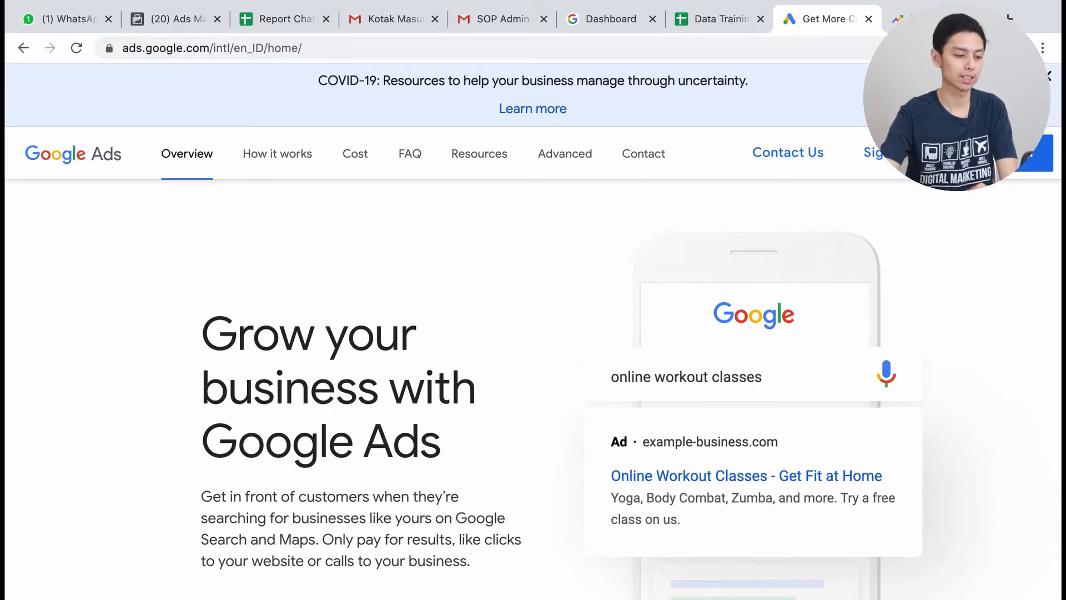
{"action": "left_click", "coordinate": [892, 154]}
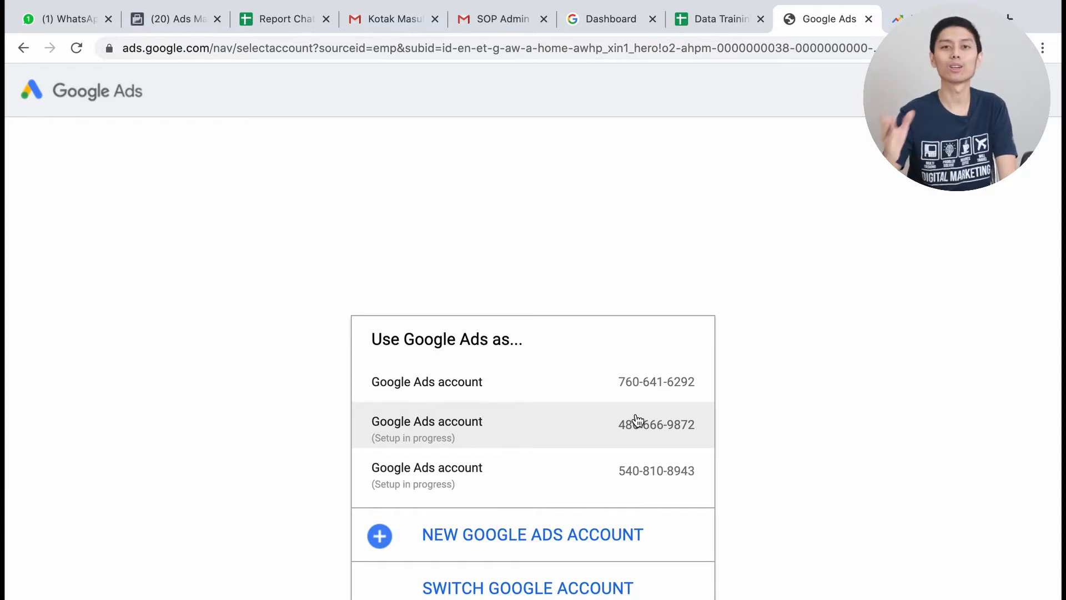
{"action": "left_click", "coordinate": [535, 543]}
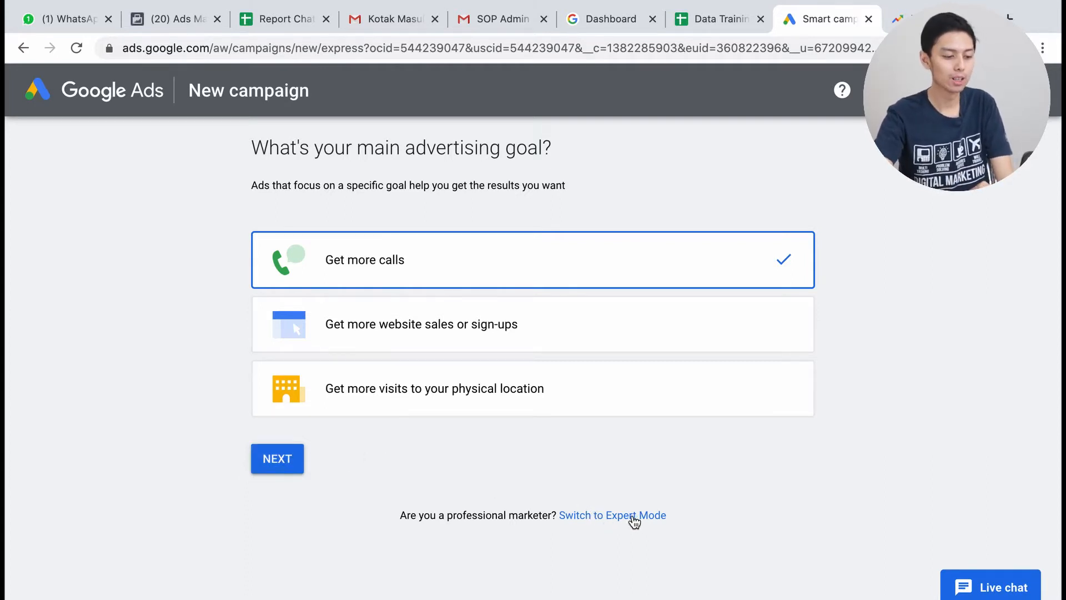
Step: Switch the new campaign setup to Expert Mode
{"action": "scroll", "coordinate": [634, 515], "scroll_direction": "up", "scroll_amount": 5}
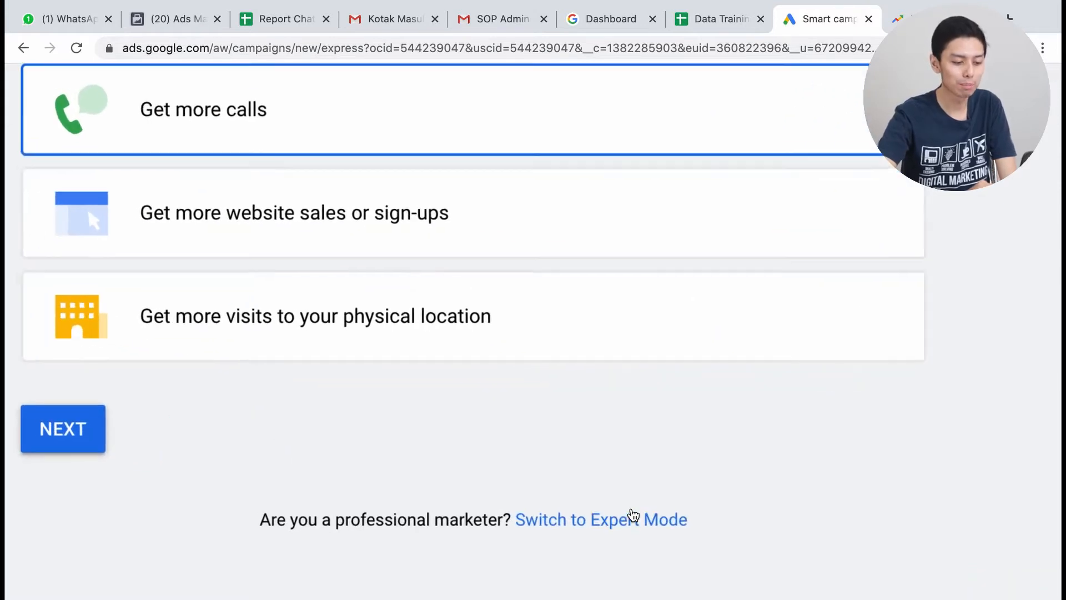
{"action": "scroll", "coordinate": [633, 516], "scroll_direction": "down", "scroll_amount": 1}
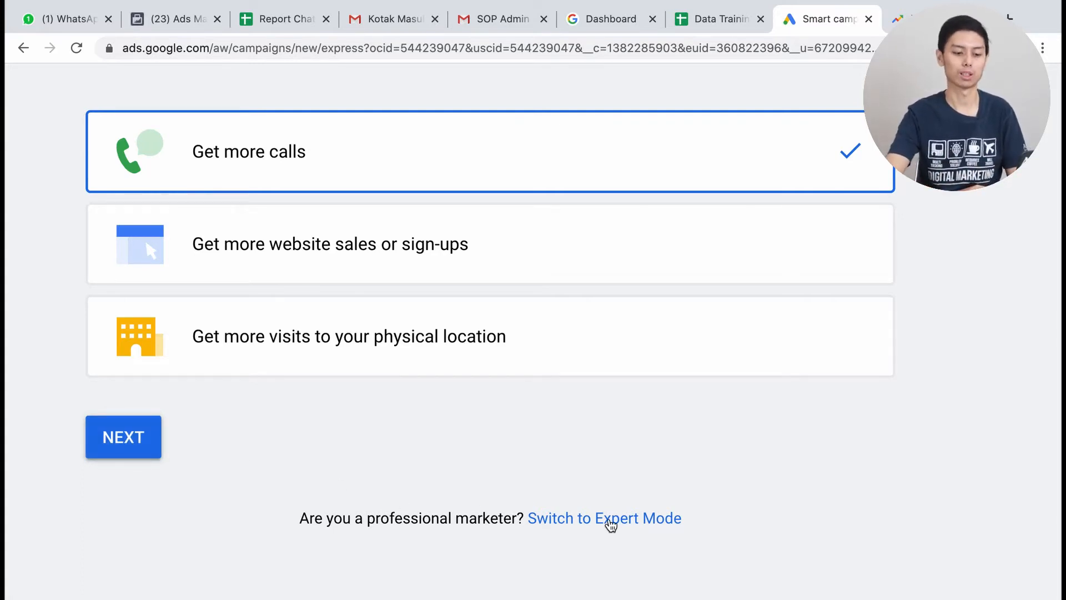
{"action": "left_click", "coordinate": [611, 522]}
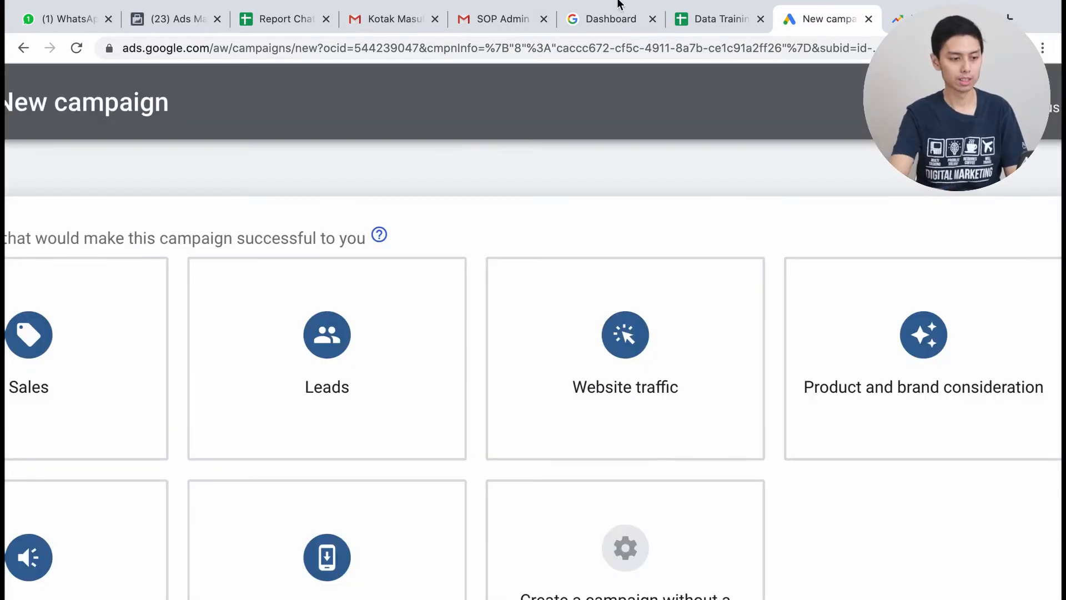
Step: Skip choosing a campaign goal and create the account without a campaign
{"action": "scroll", "coordinate": [566, 319], "scroll_direction": "down", "scroll_amount": 3}
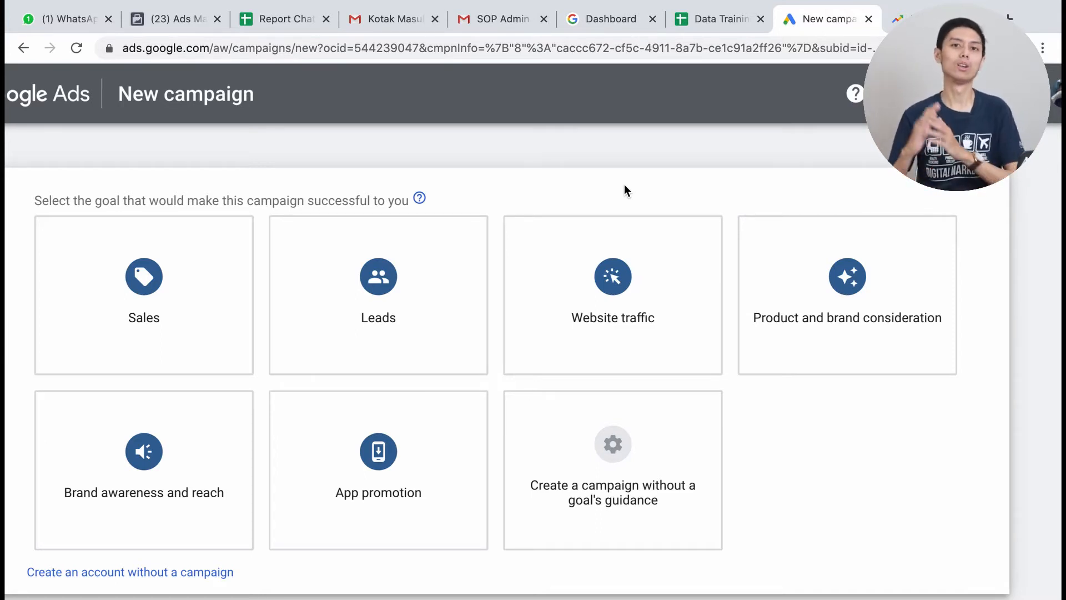
{"action": "scroll", "coordinate": [564, 328], "scroll_direction": "down", "scroll_amount": 3}
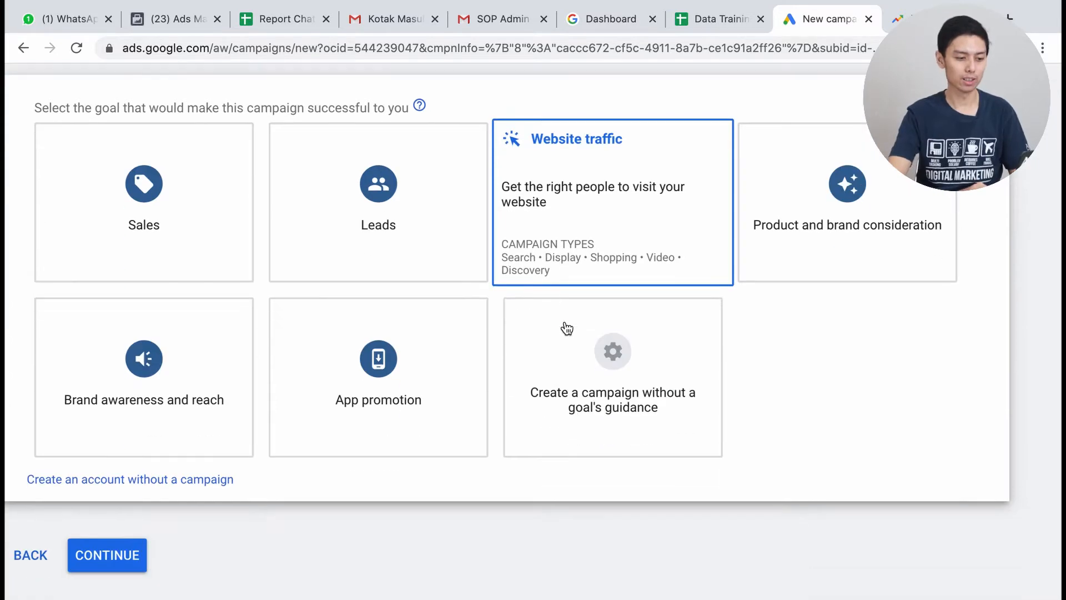
{"action": "scroll", "coordinate": [347, 461], "scroll_direction": "left", "scroll_amount": 1}
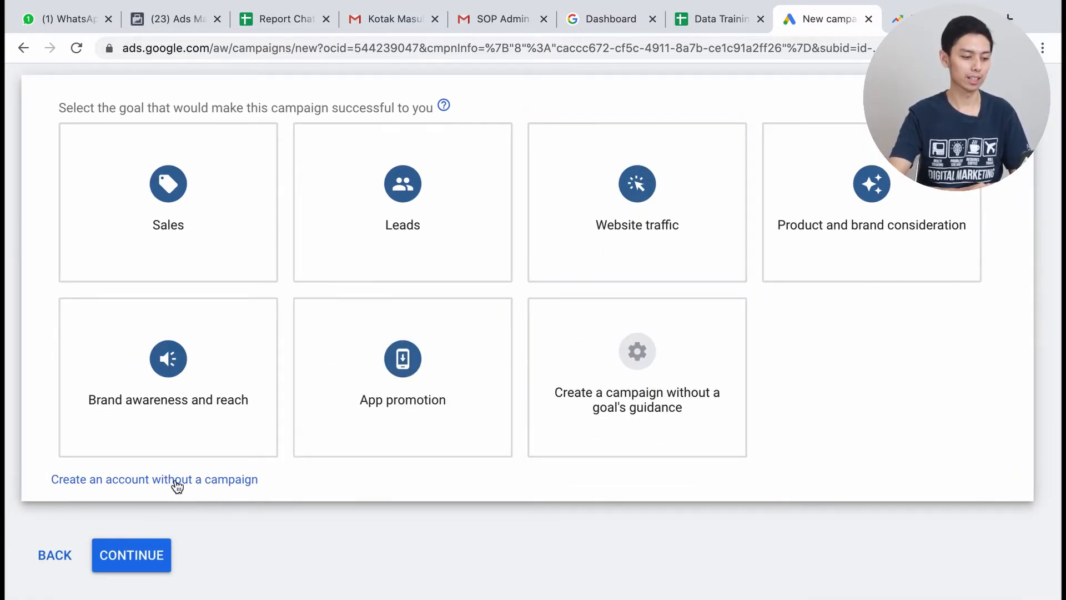
{"action": "scroll", "coordinate": [177, 486], "scroll_direction": "up", "scroll_amount": 3}
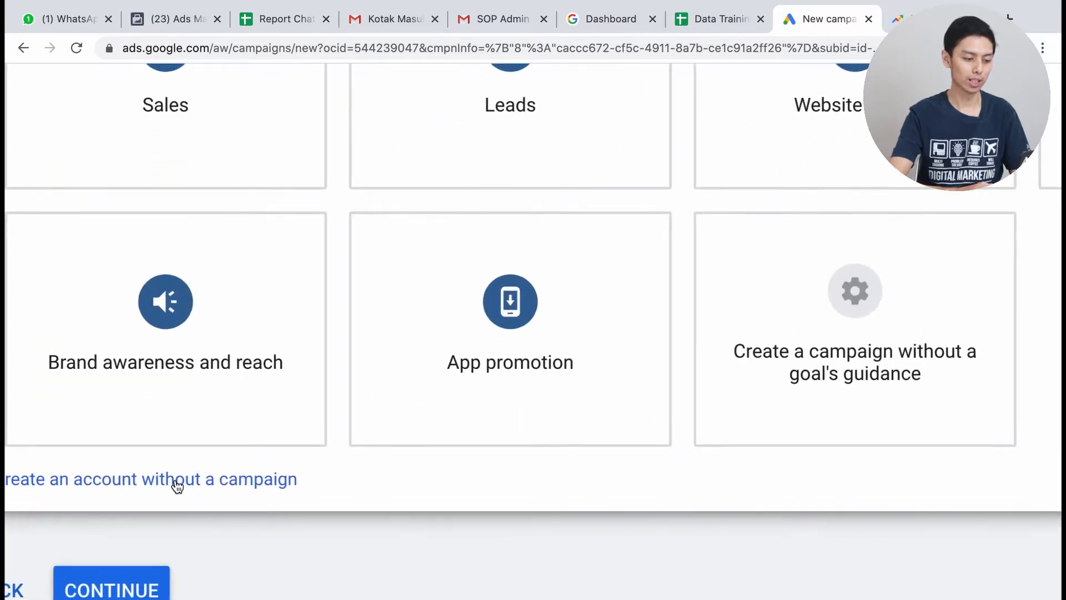
{"action": "scroll", "coordinate": [177, 486], "scroll_direction": "left", "scroll_amount": 1}
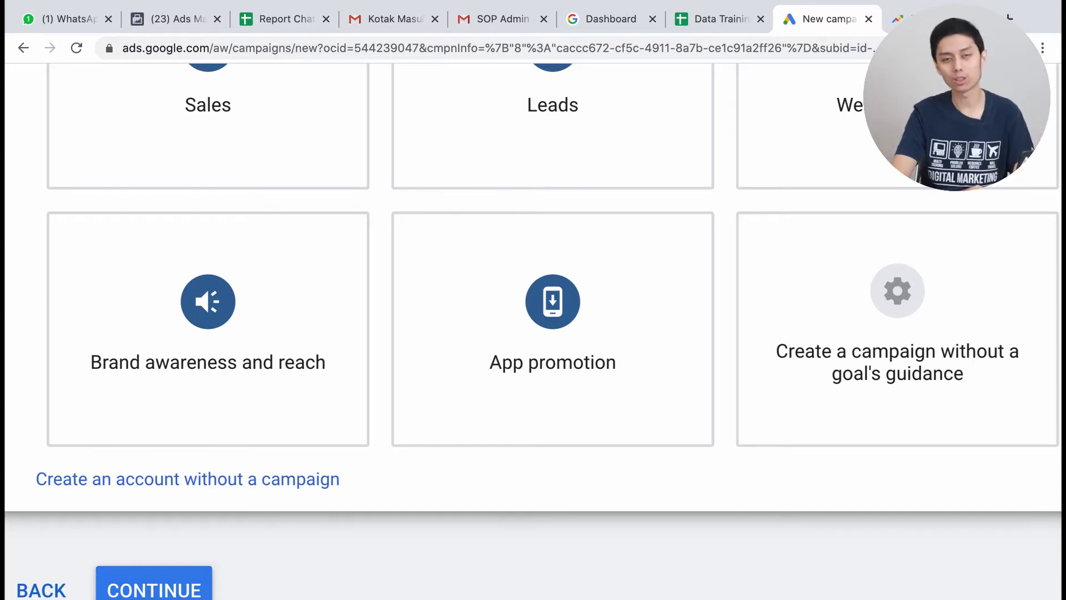
{"action": "left_click", "coordinate": [209, 484]}
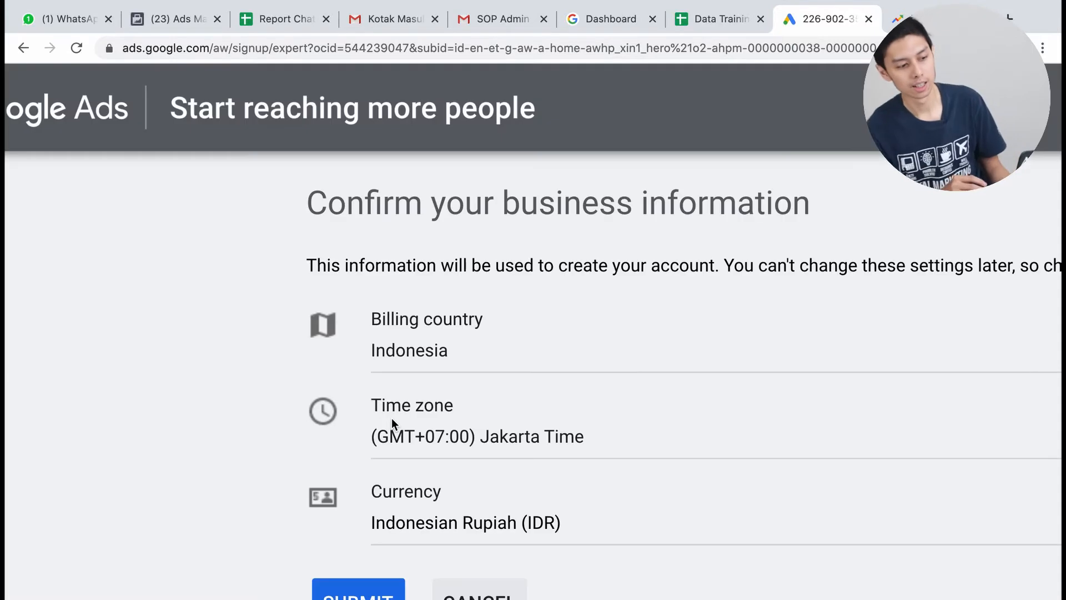
Step: Select the (GMT+07:00) Jakarta time zone, check the currency options, and submit the business information with Indonesian Rupiah (IDR) kept
{"action": "scroll", "coordinate": [391, 417], "scroll_direction": "down", "scroll_amount": 5}
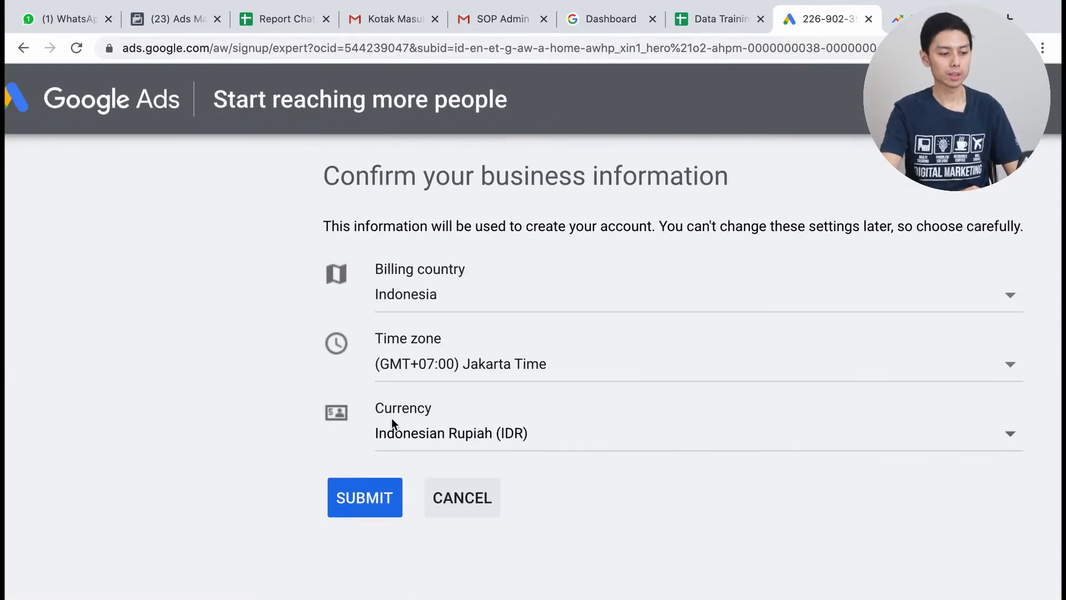
{"action": "scroll", "coordinate": [616, 388], "scroll_direction": "right", "scroll_amount": 2}
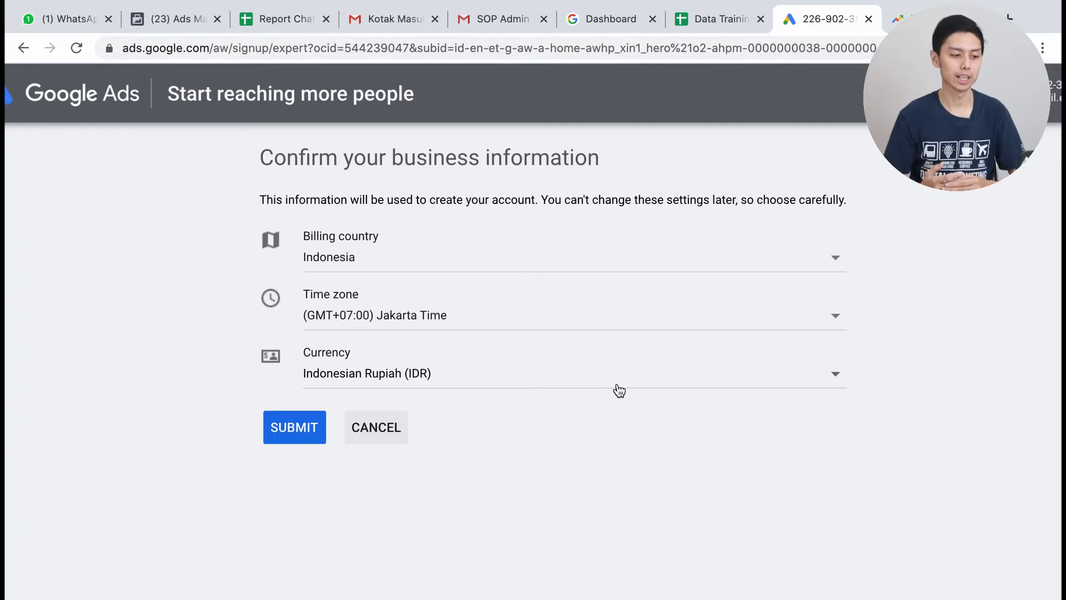
{"action": "left_click", "coordinate": [562, 322]}
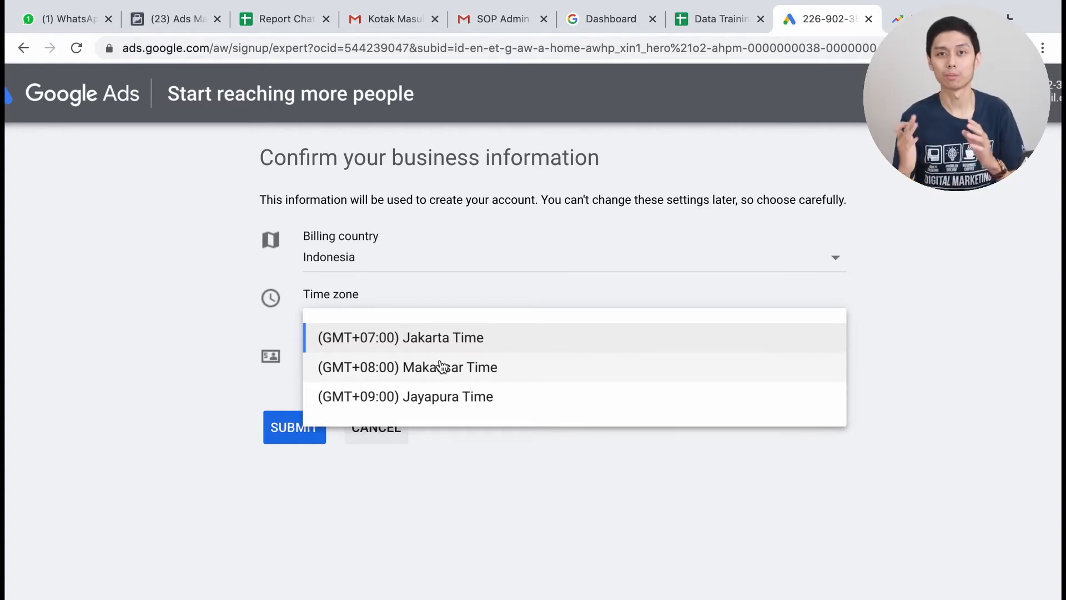
{"action": "left_click", "coordinate": [476, 344]}
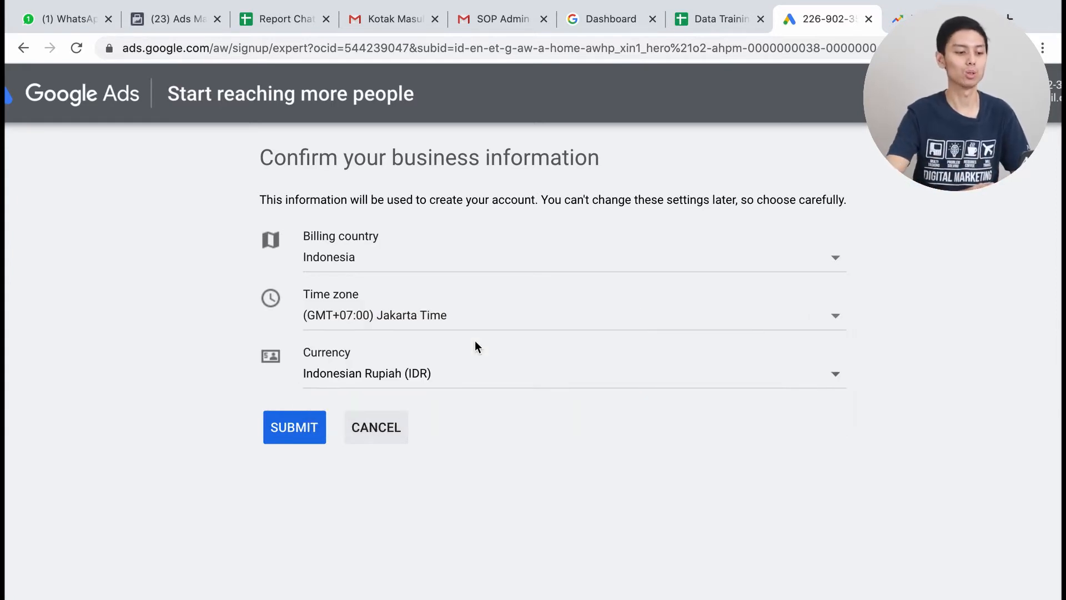
{"action": "left_click", "coordinate": [483, 379]}
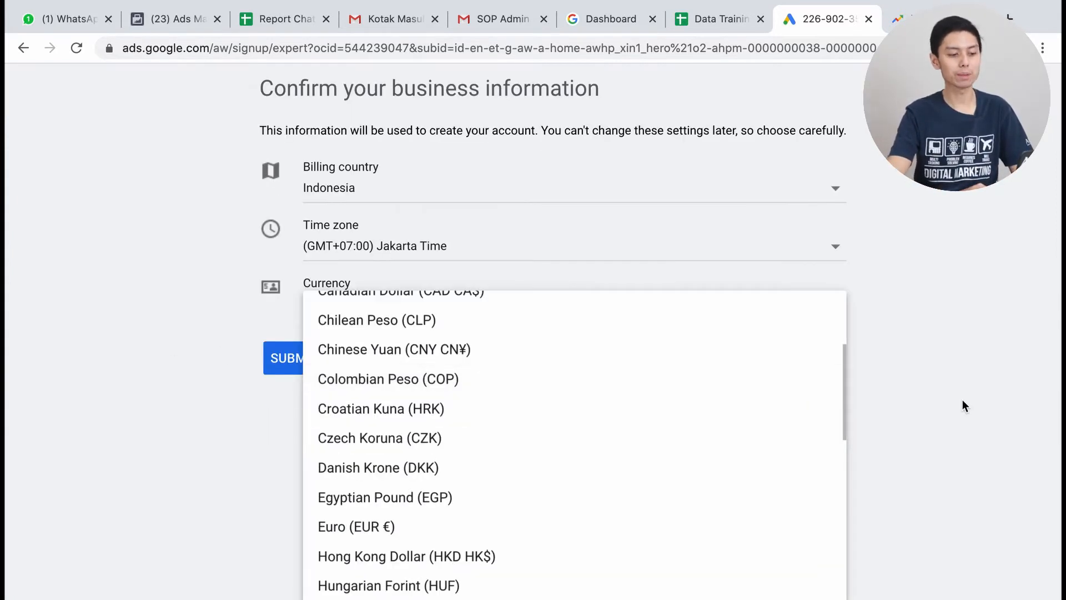
{"action": "left_click", "coordinate": [962, 401]}
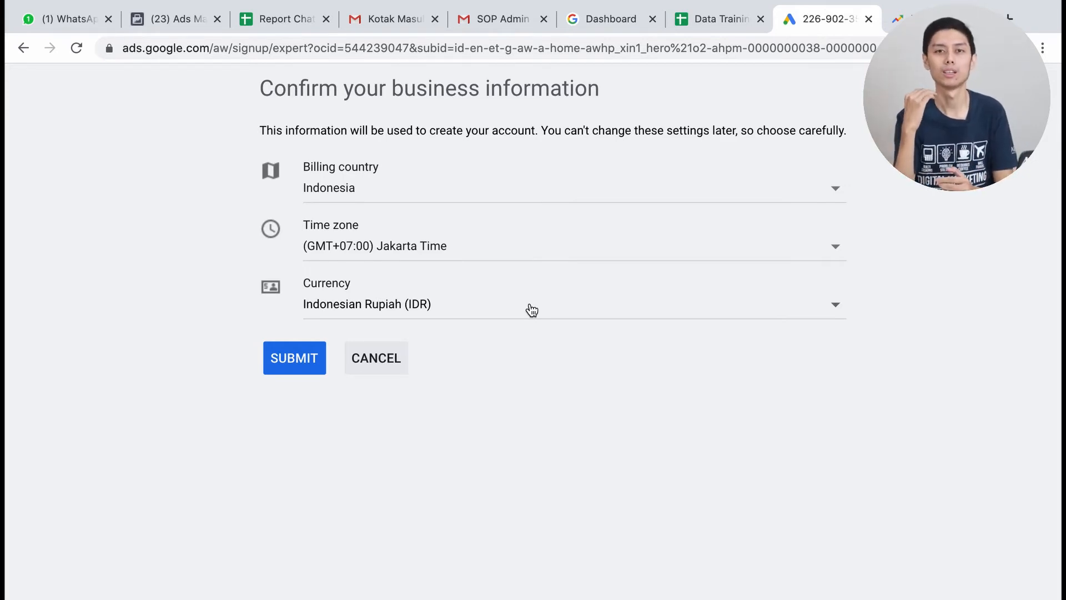
{"action": "left_click", "coordinate": [307, 369]}
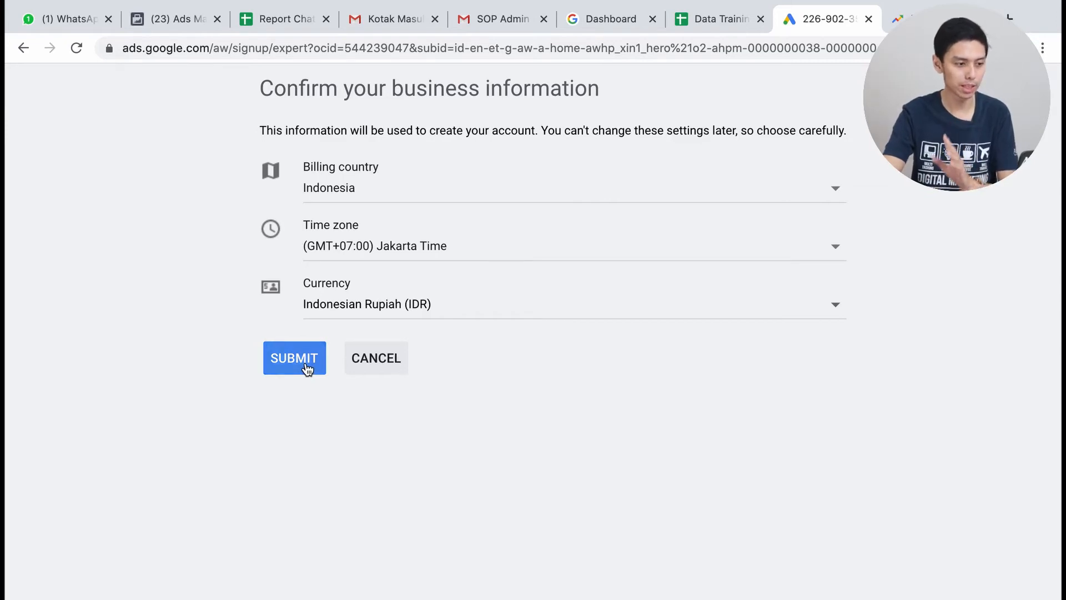
Step: Close the two Gmail pages and the Data Training spreadsheet in the browser
{"action": "left_click", "coordinate": [435, 19]}
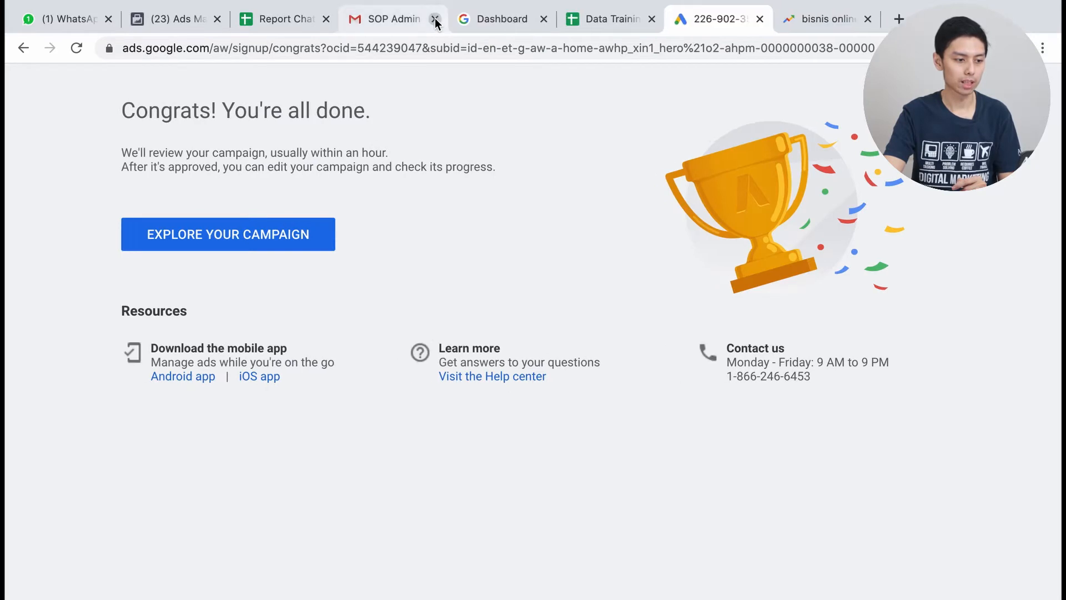
{"action": "left_click", "coordinate": [435, 18]}
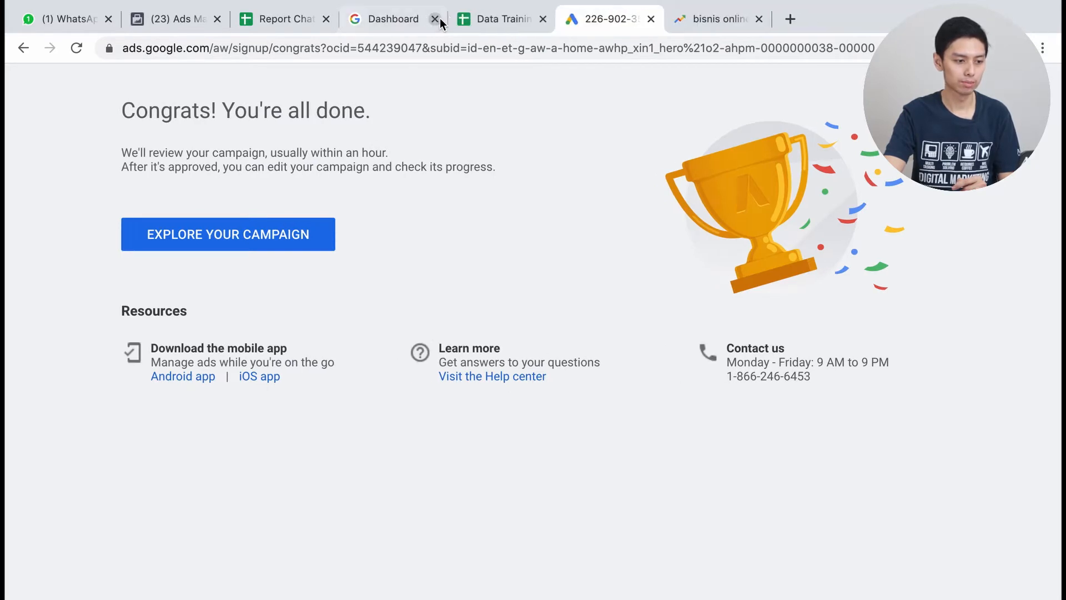
{"action": "left_click", "coordinate": [543, 19]}
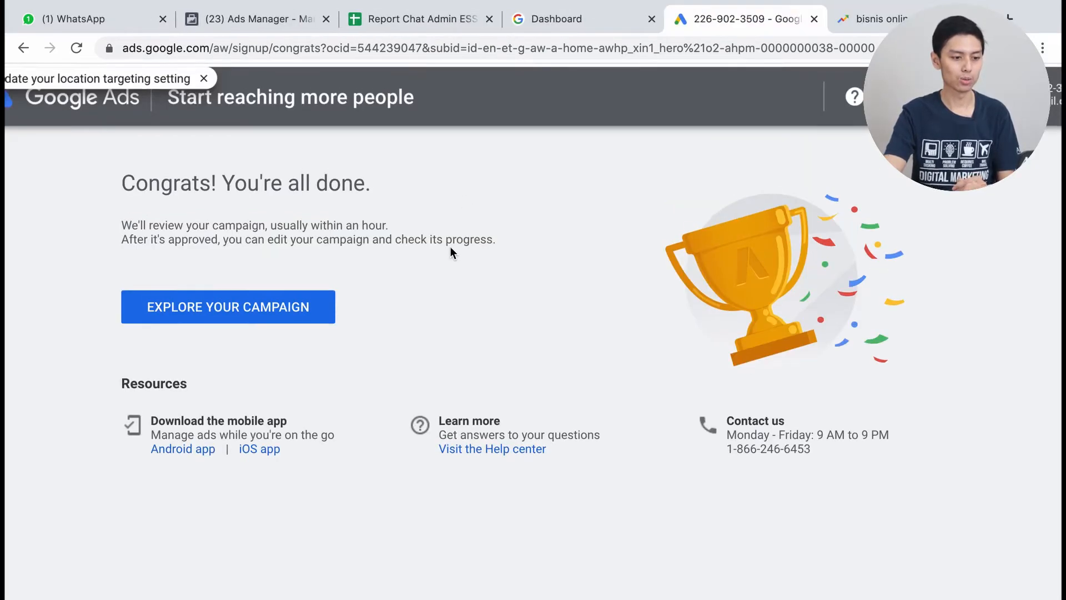
Step: Dismiss the location targeting notice and continue from the signup completion page to the account's campaign overview
{"action": "left_click", "coordinate": [205, 75]}
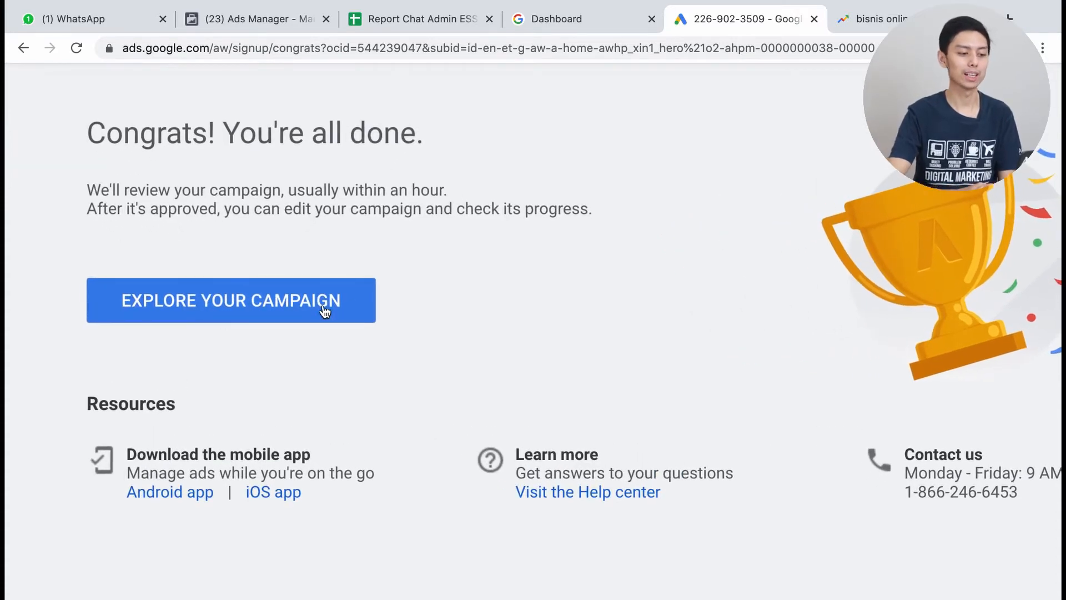
{"action": "left_click", "coordinate": [272, 306]}
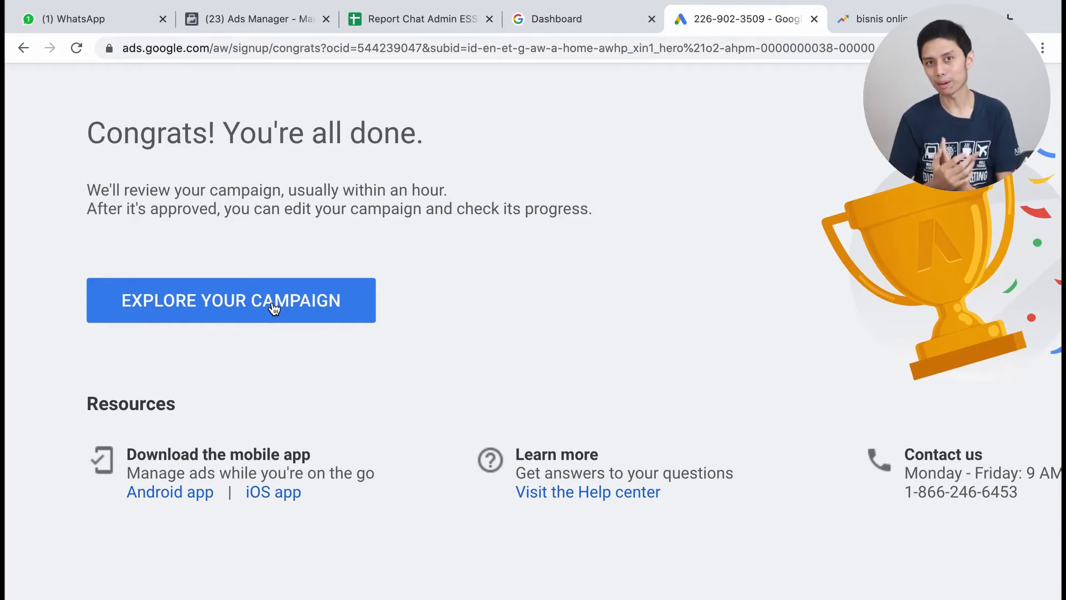
{"action": "left_click", "coordinate": [269, 305]}
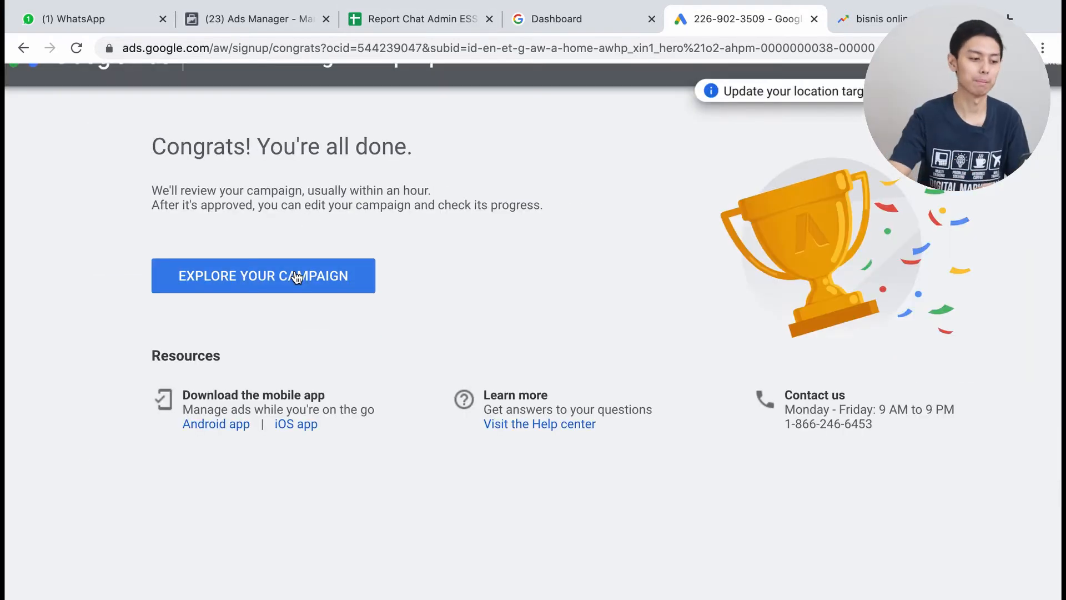
{"action": "left_click", "coordinate": [296, 278]}
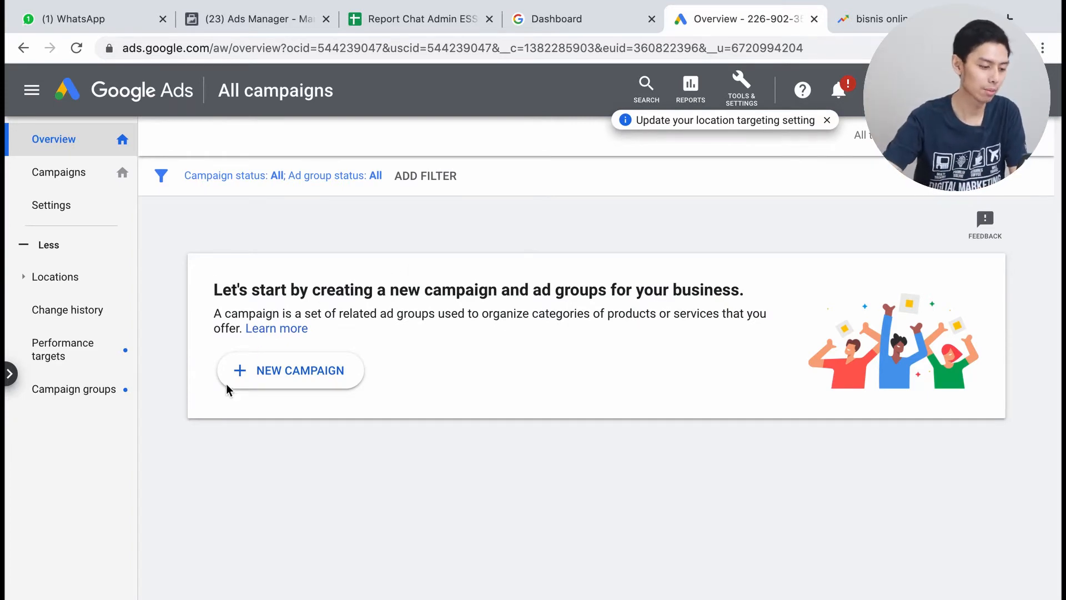
{"action": "left_click", "coordinate": [284, 373]}
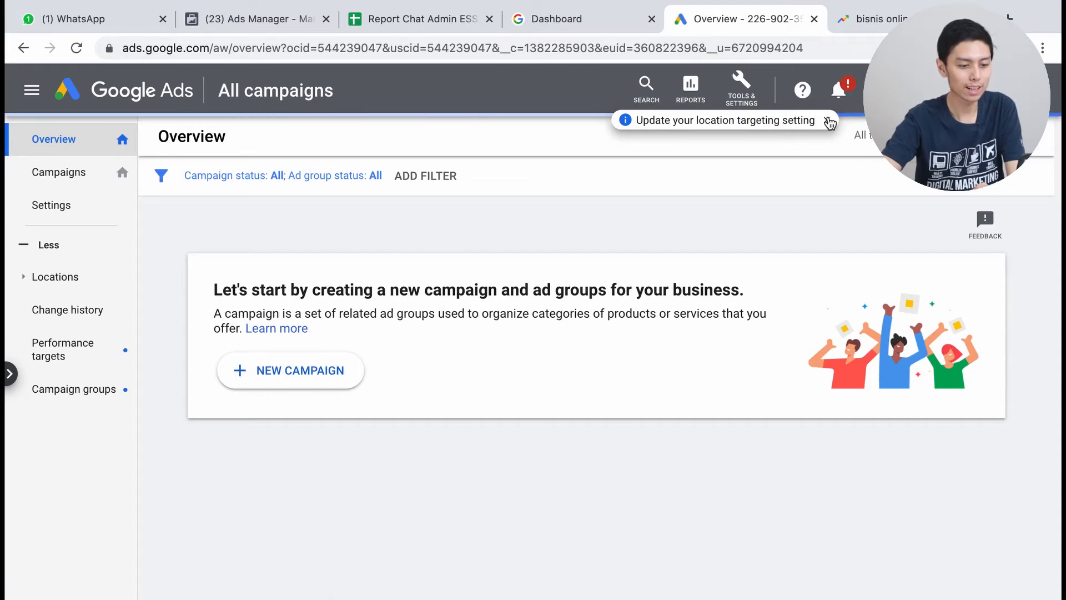
Step: Close the location targeting notice on the overview and open the account's billing summary
{"action": "left_click", "coordinate": [829, 121]}
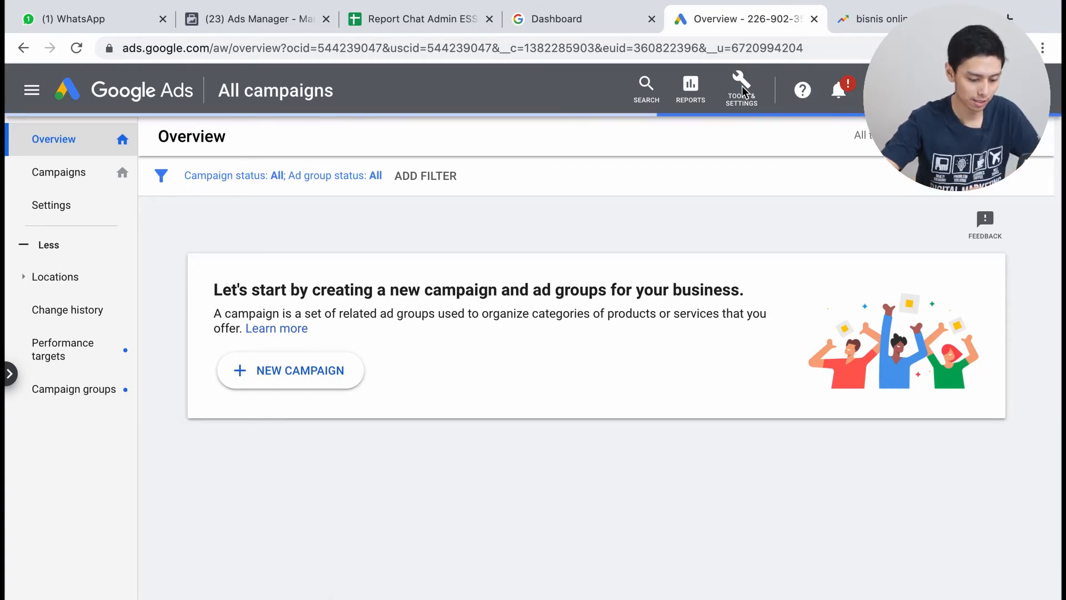
{"action": "scroll", "coordinate": [744, 92], "scroll_direction": "up", "scroll_amount": 3}
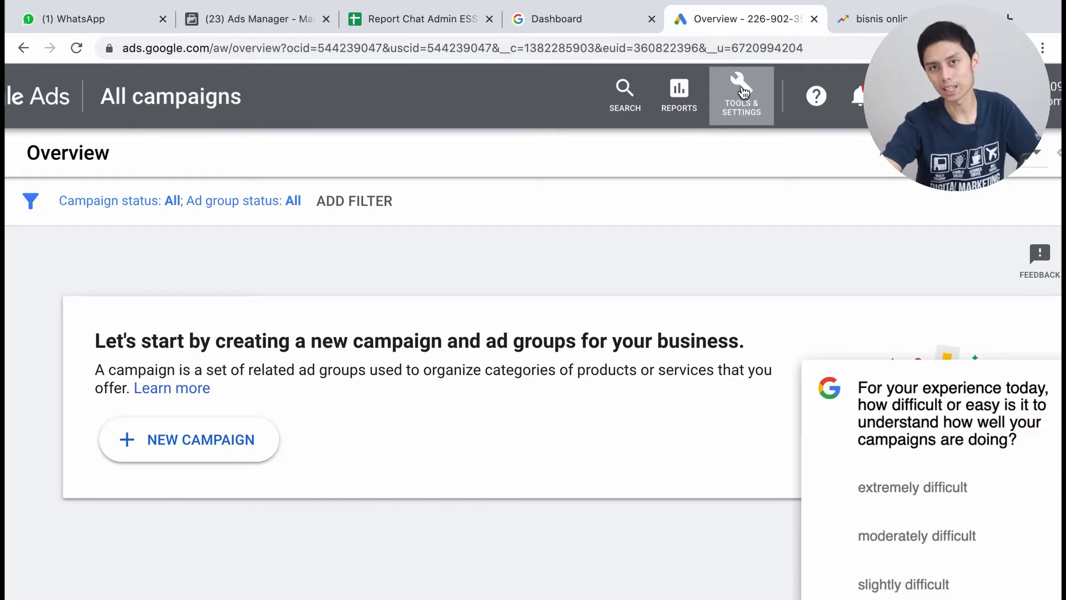
{"action": "left_click", "coordinate": [743, 91]}
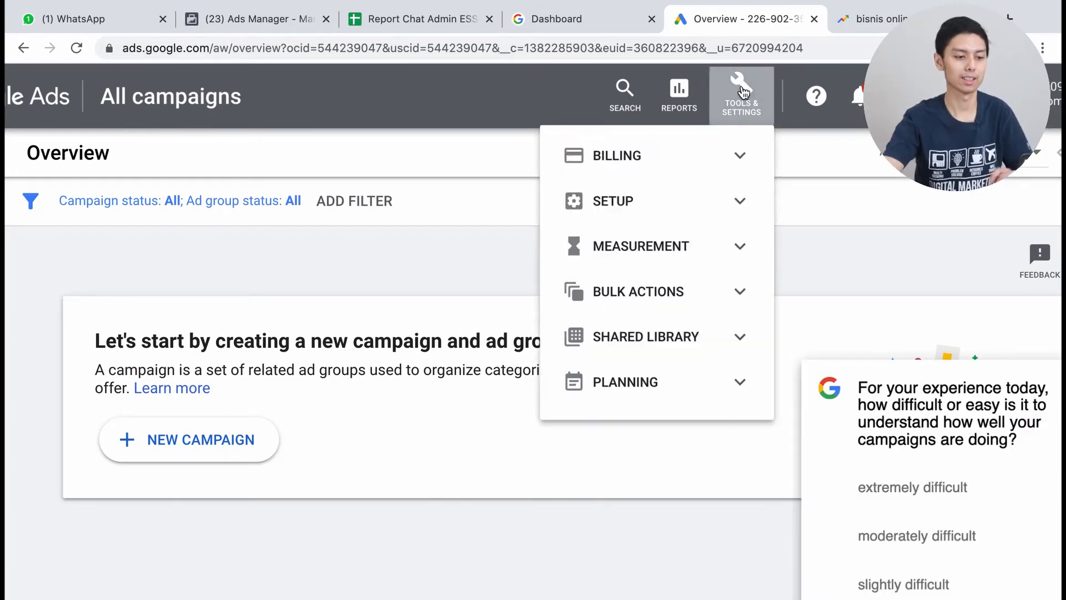
{"action": "left_click", "coordinate": [661, 165]}
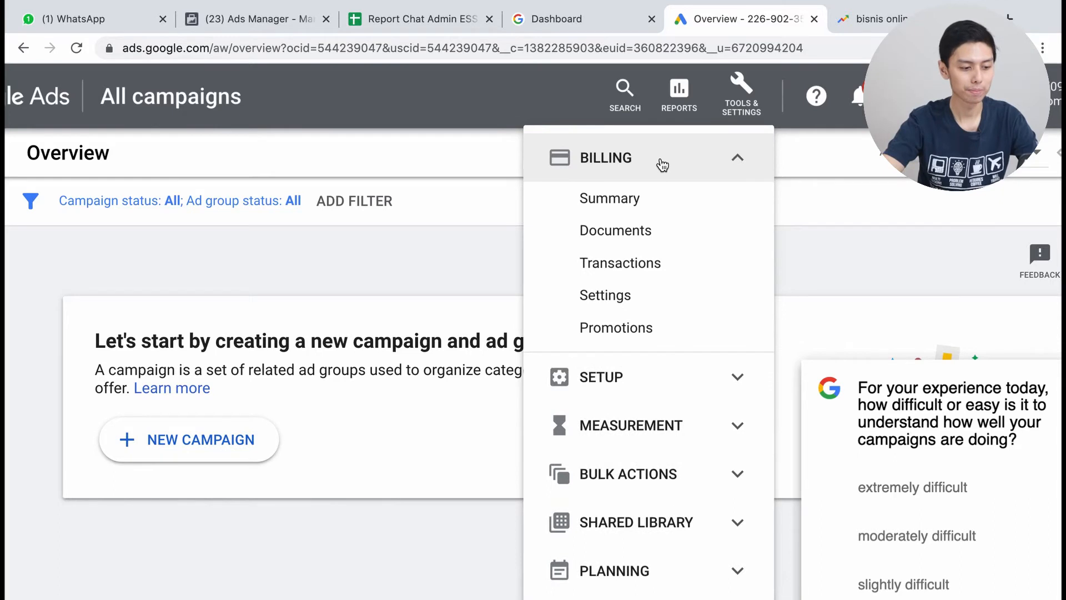
{"action": "left_click", "coordinate": [624, 203]}
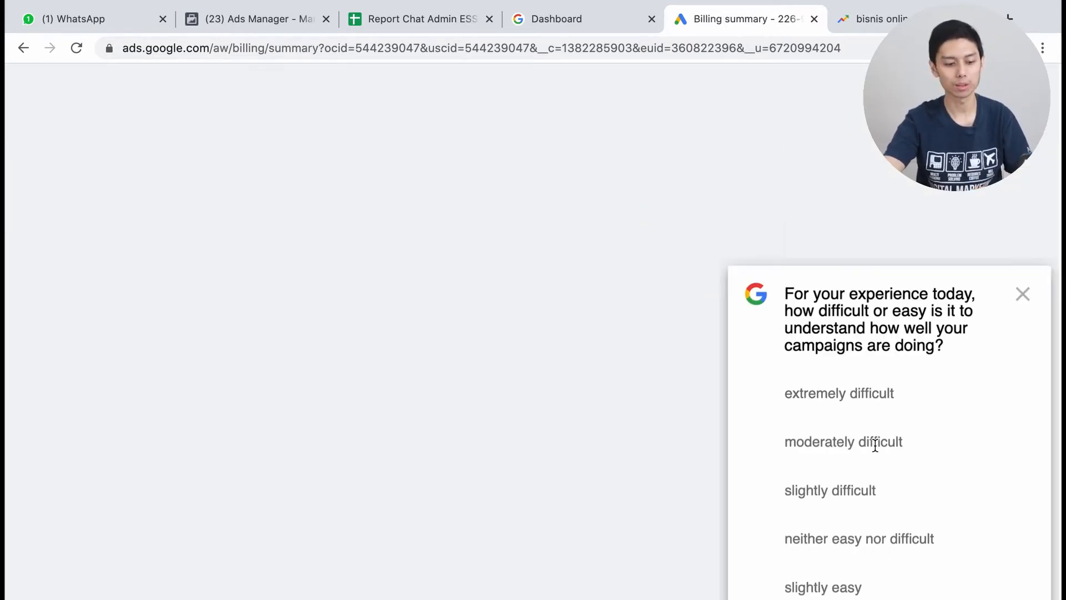
Step: Dismiss the survey about understanding campaign performance on the billing summary page
{"action": "scroll", "coordinate": [875, 448], "scroll_direction": "down", "scroll_amount": 3}
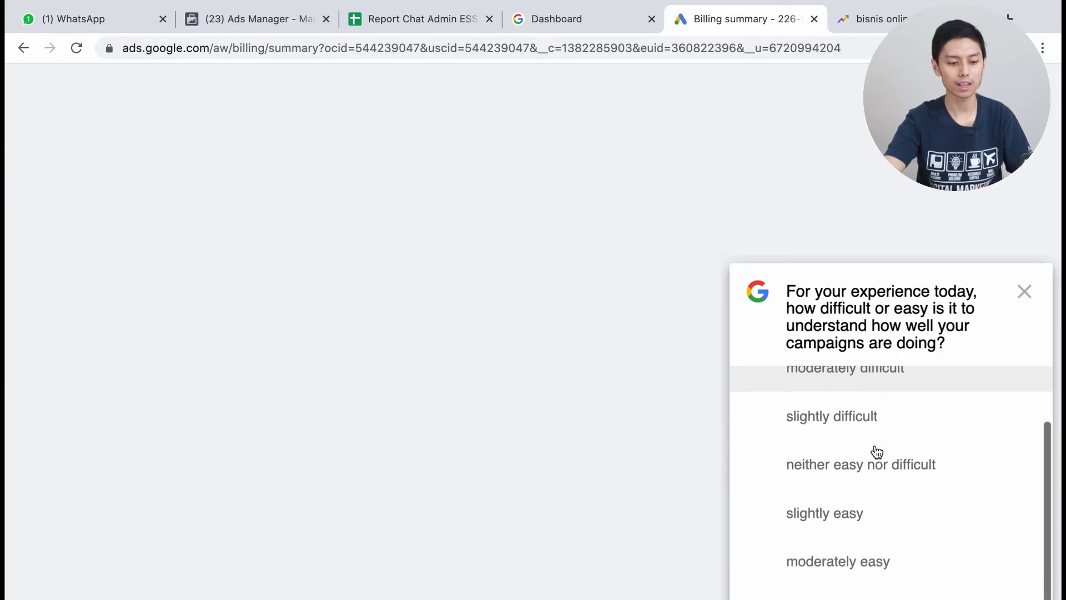
{"action": "left_click", "coordinate": [1025, 291]}
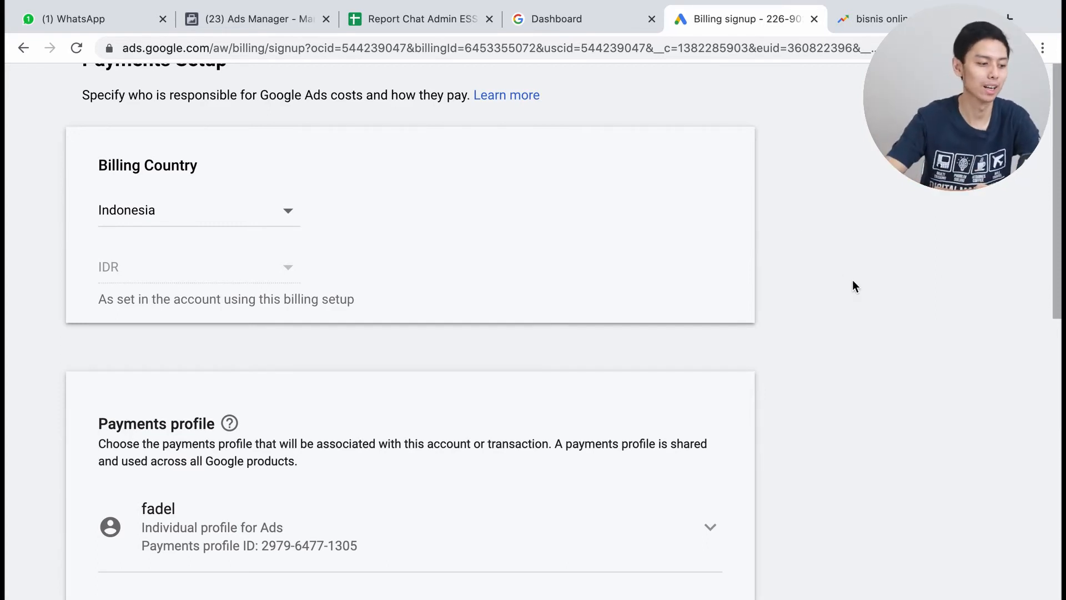
Step: Review the billing country and currency, the payments profile, and the customer info in the new billing setup
{"action": "scroll", "coordinate": [685, 352], "scroll_direction": "left", "scroll_amount": 1}
{"action": "scroll", "coordinate": [685, 351], "scroll_direction": "up", "scroll_amount": 2}
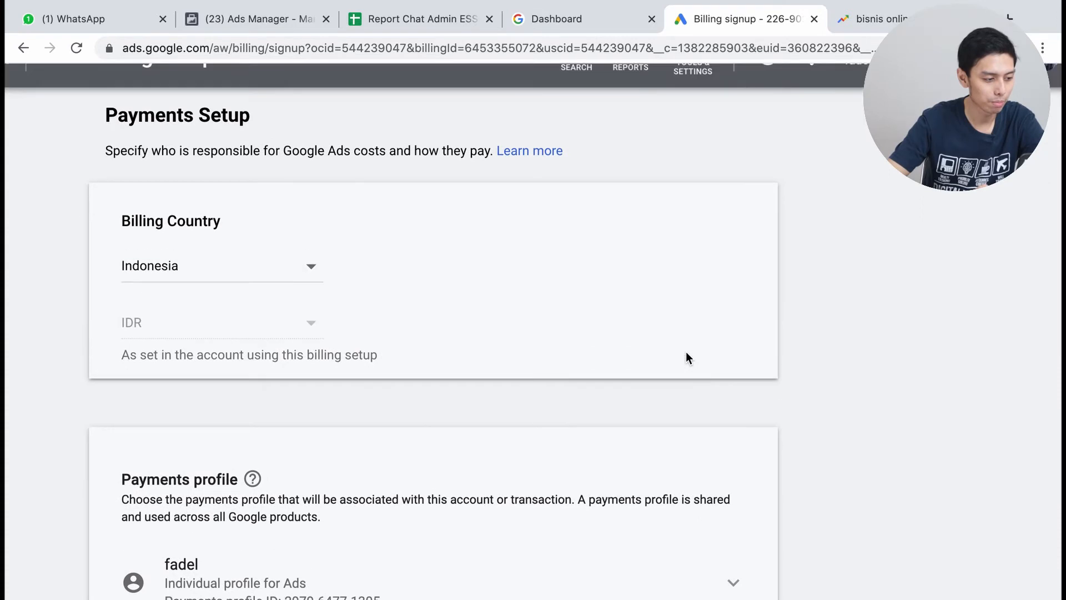
{"action": "scroll", "coordinate": [686, 353], "scroll_direction": "up", "scroll_amount": 1}
{"action": "scroll", "coordinate": [686, 352], "scroll_direction": "left", "scroll_amount": 1}
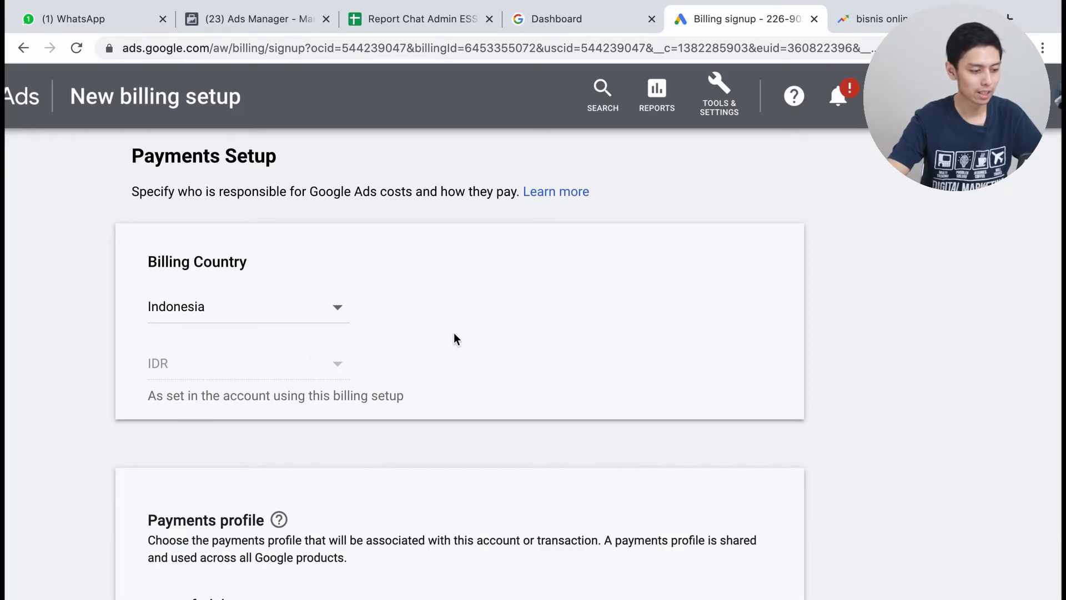
{"action": "scroll", "coordinate": [456, 335], "scroll_direction": "down", "scroll_amount": 1}
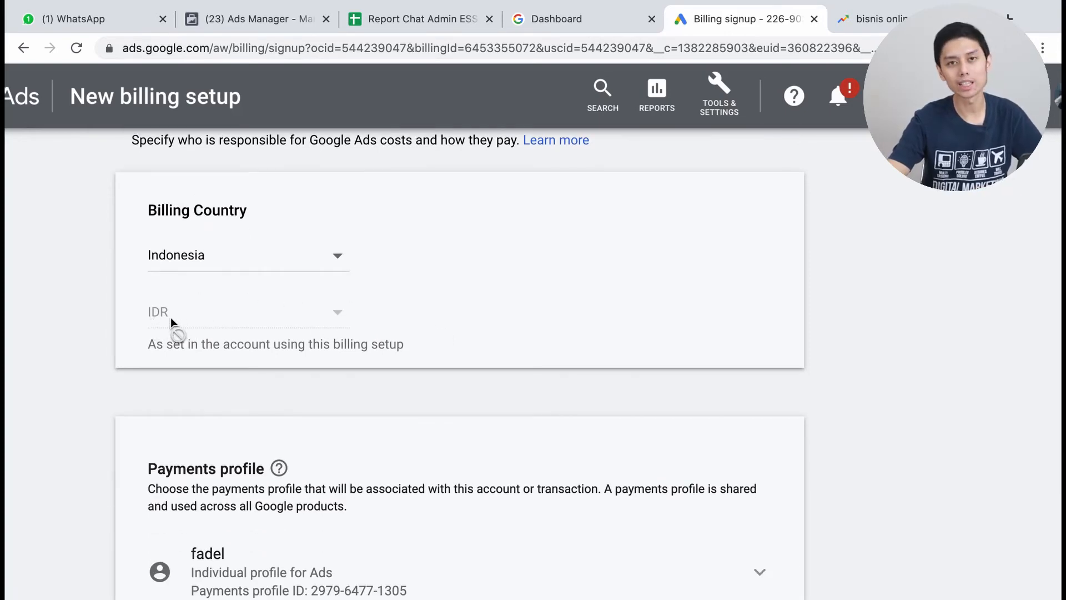
{"action": "mouse_move", "coordinate": [433, 3]}
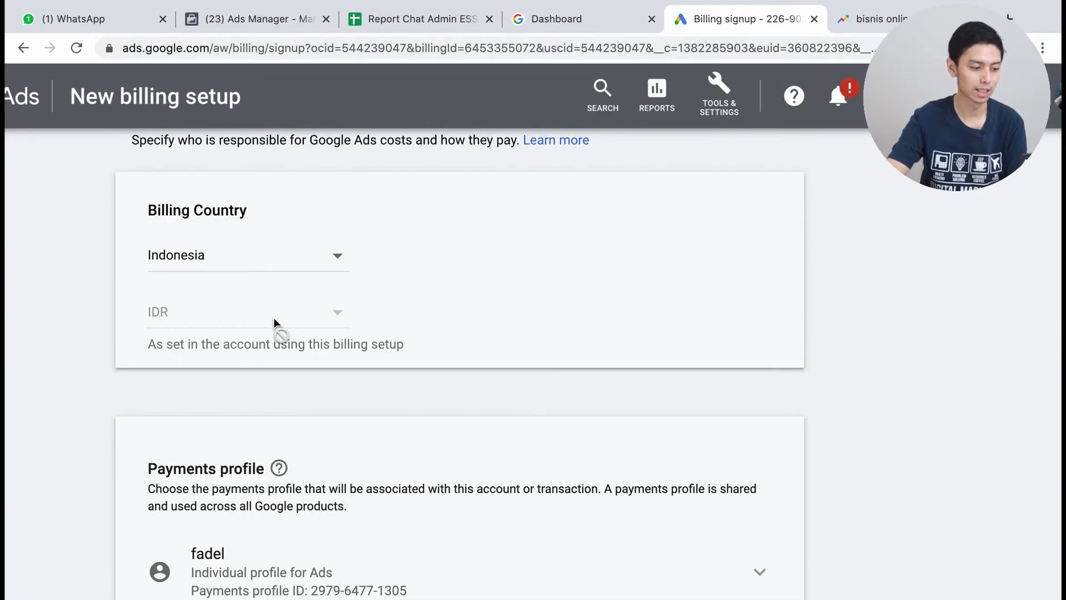
{"action": "scroll", "coordinate": [303, 343], "scroll_direction": "down", "scroll_amount": 5}
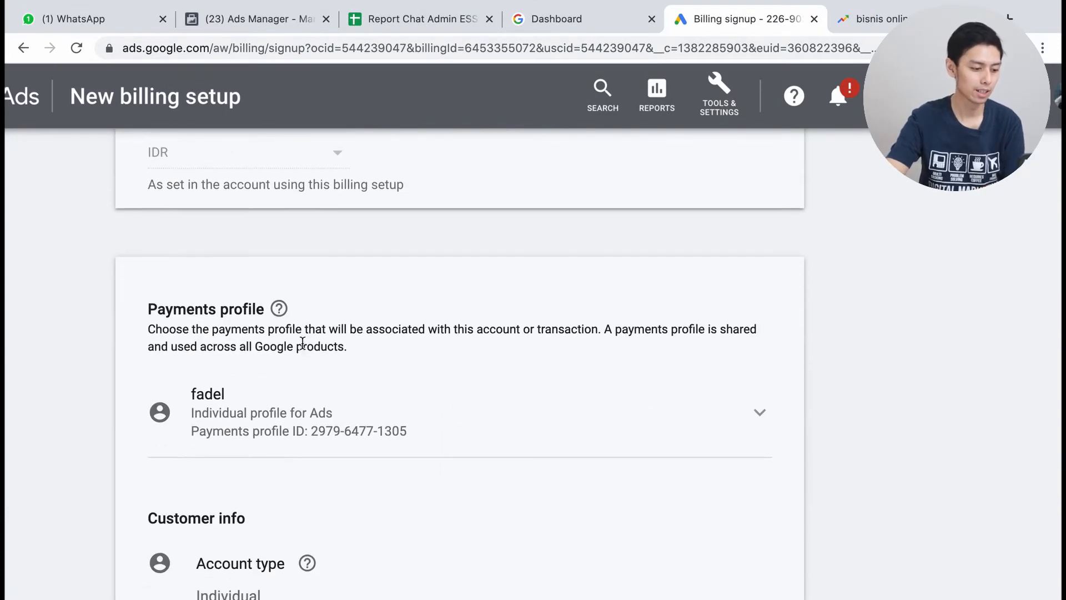
{"action": "scroll", "coordinate": [304, 350], "scroll_direction": "down", "scroll_amount": 3}
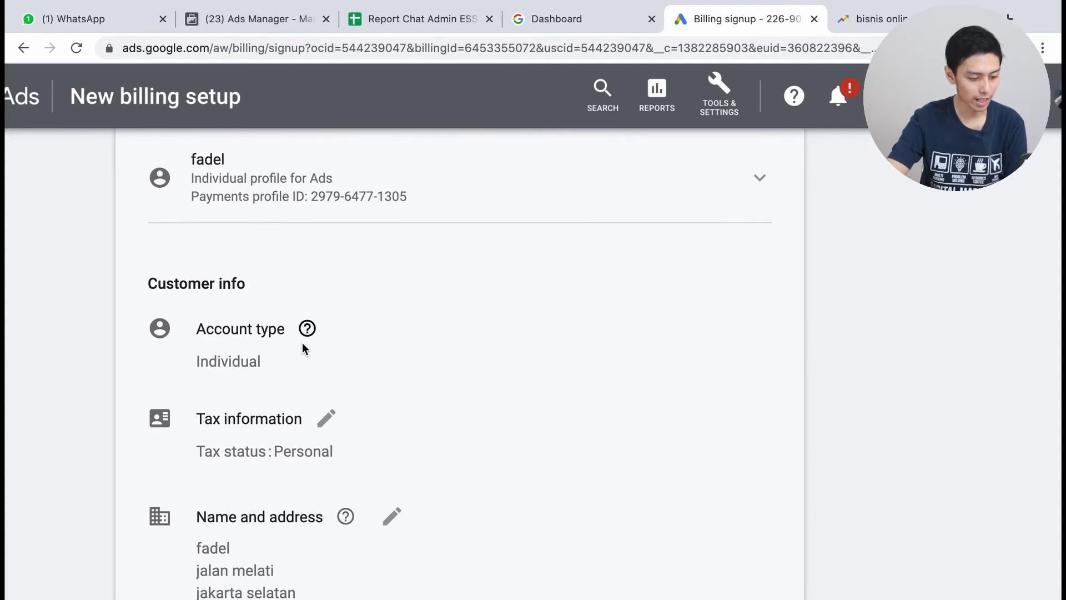
{"action": "scroll", "coordinate": [274, 410], "scroll_direction": "down", "scroll_amount": 2}
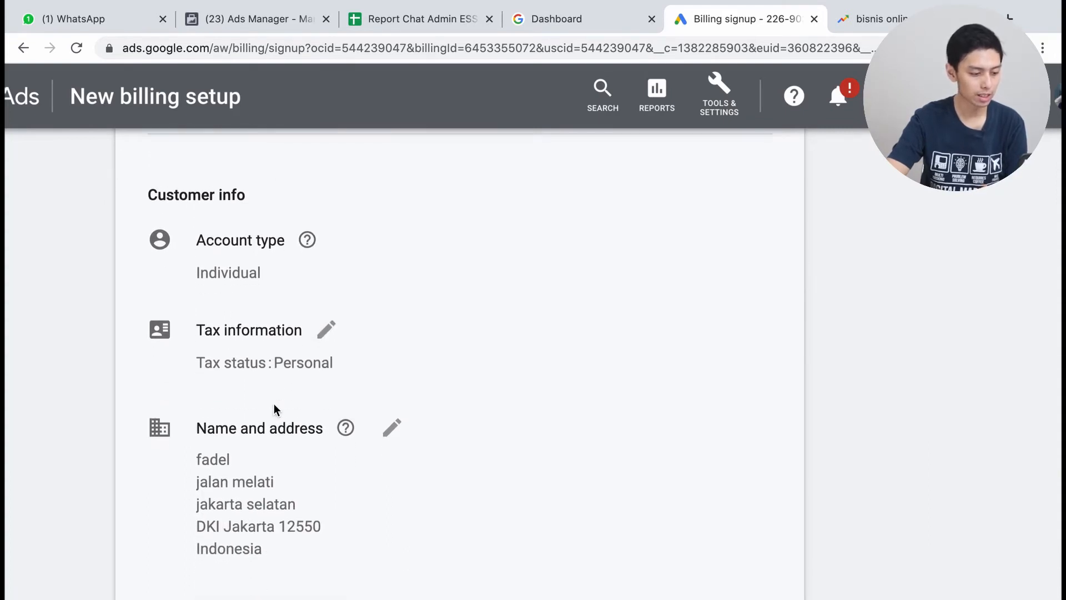
{"action": "scroll", "coordinate": [295, 294], "scroll_direction": "up", "scroll_amount": 1}
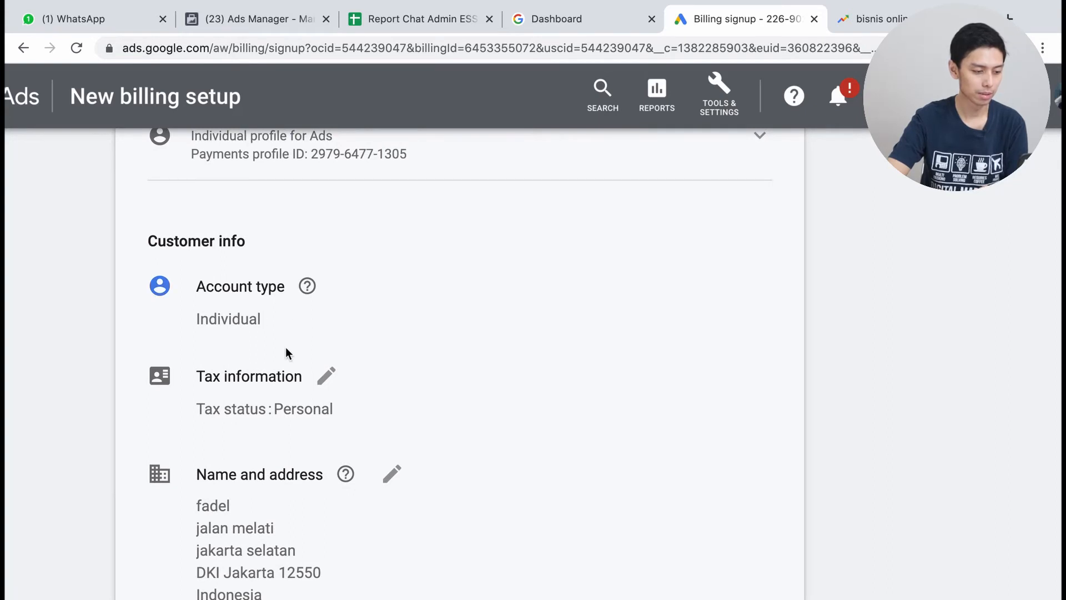
{"action": "scroll", "coordinate": [300, 336], "scroll_direction": "down", "scroll_amount": 2}
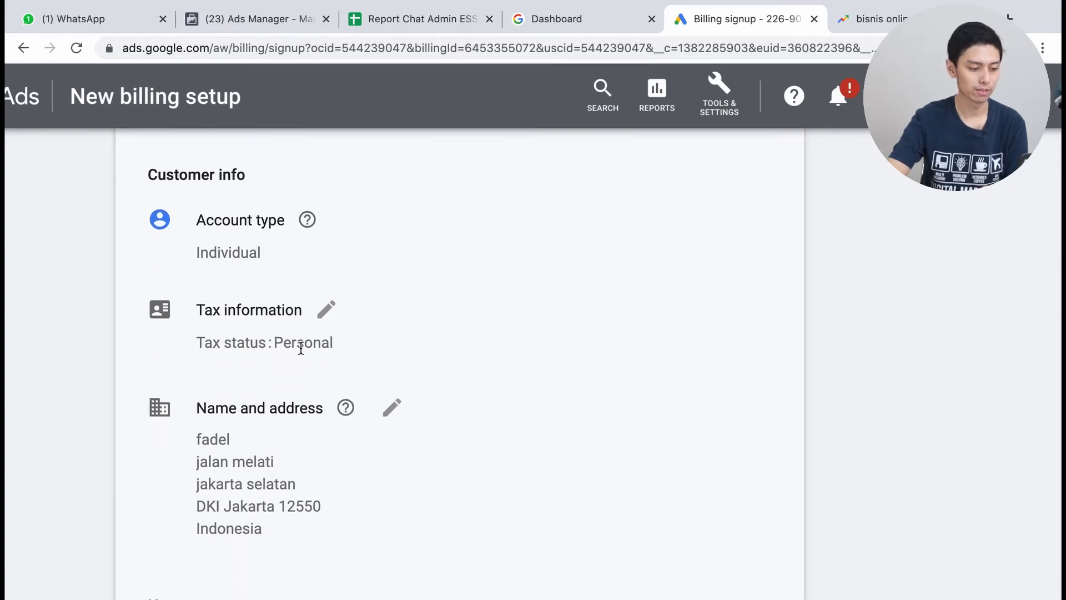
{"action": "scroll", "coordinate": [301, 348], "scroll_direction": "down", "scroll_amount": 5}
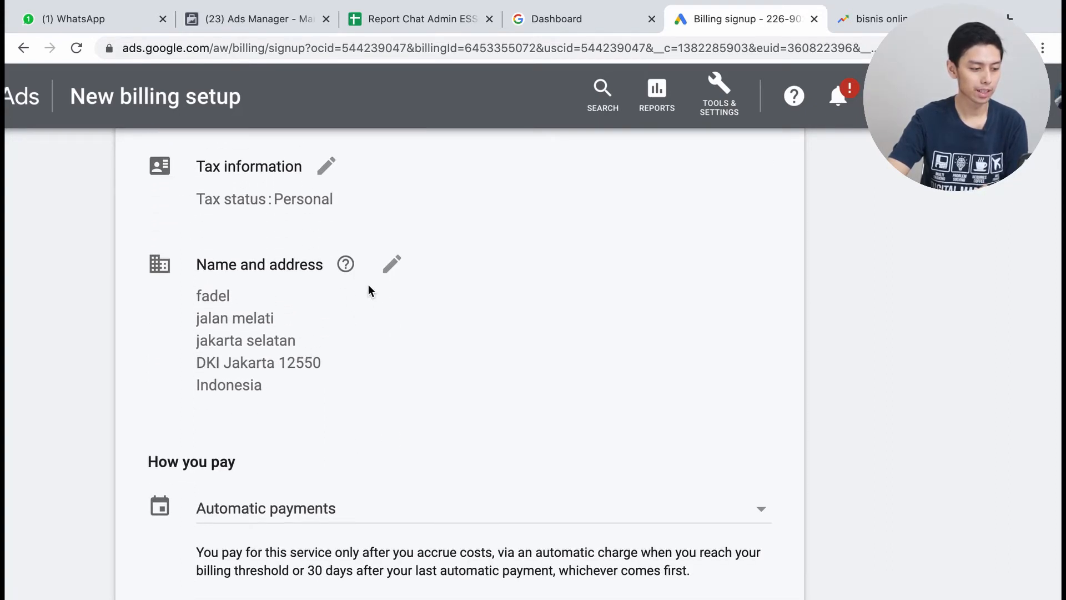
Step: Open the billing name and address for inspection, and the optional tax number (NPWP) field under the tax information
{"action": "left_click", "coordinate": [391, 265]}
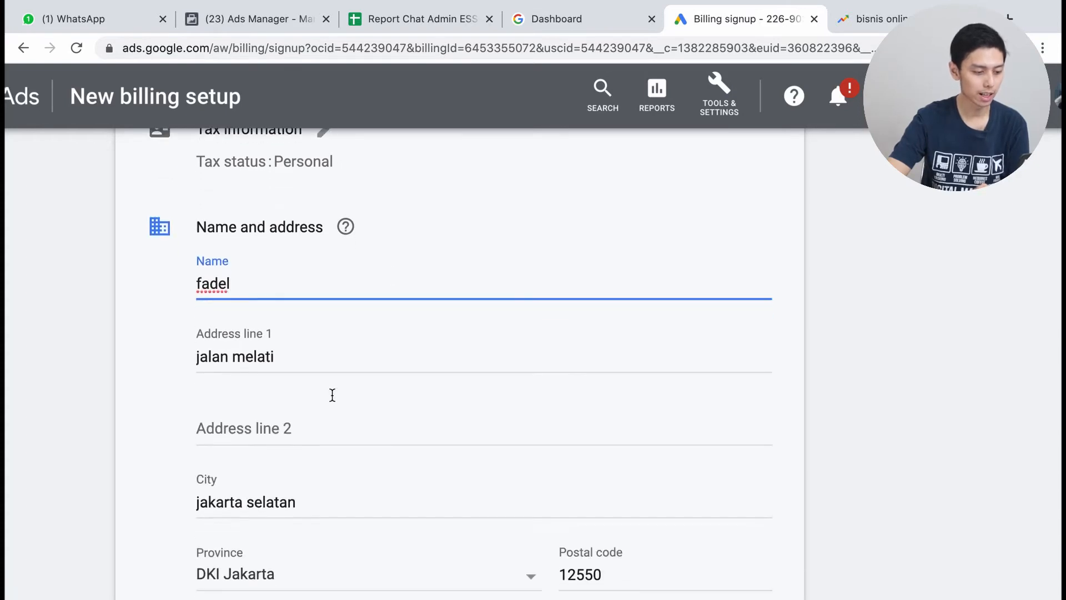
{"action": "scroll", "coordinate": [332, 395], "scroll_direction": "up", "scroll_amount": 6}
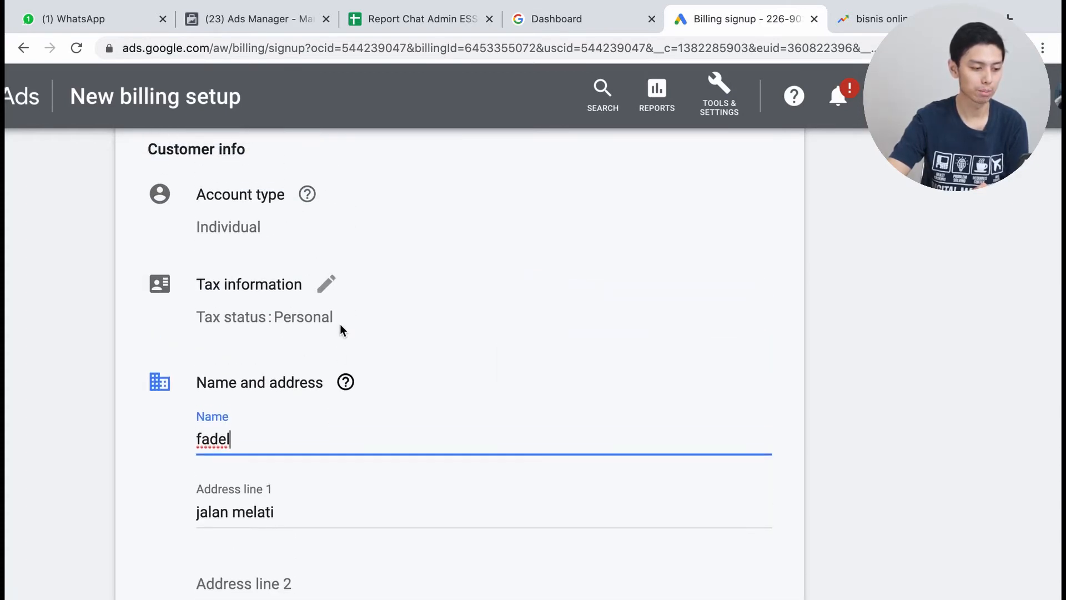
{"action": "left_click", "coordinate": [328, 285]}
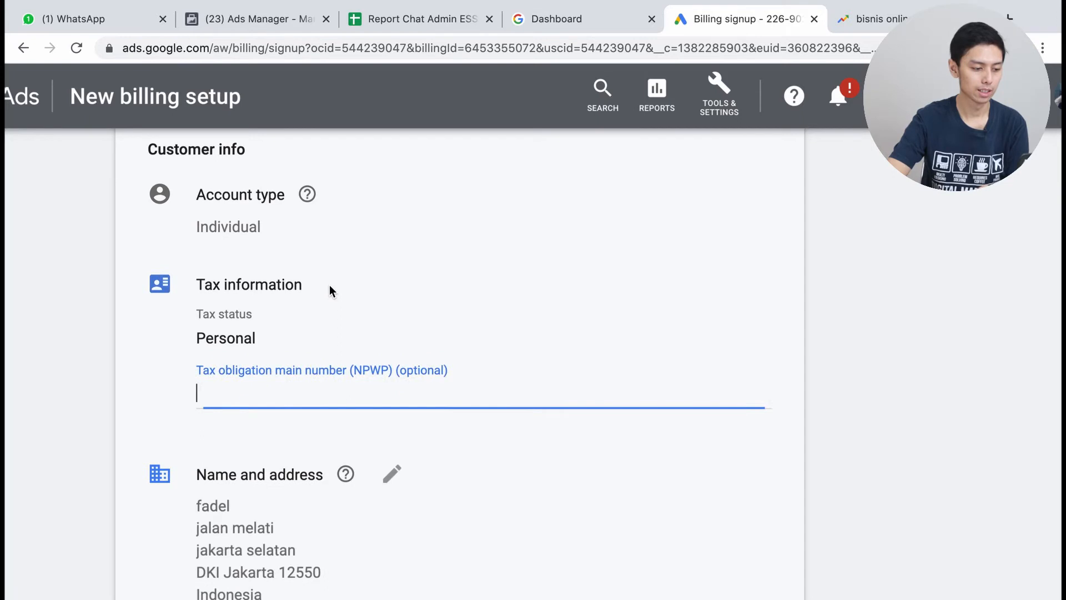
{"action": "left_click", "coordinate": [69, 321]}
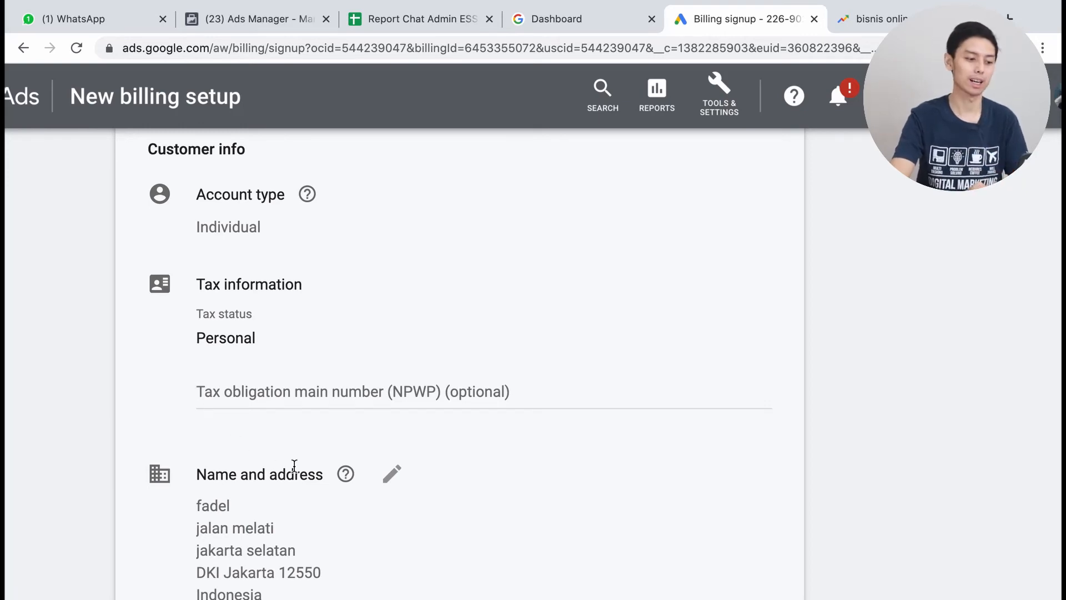
Step: Try Manual payments as the way to pay, check its payment amount field, and switch back to Automatic payments
{"action": "scroll", "coordinate": [293, 470], "scroll_direction": "down", "scroll_amount": 4}
{"action": "scroll", "coordinate": [295, 471], "scroll_direction": "down", "scroll_amount": 4}
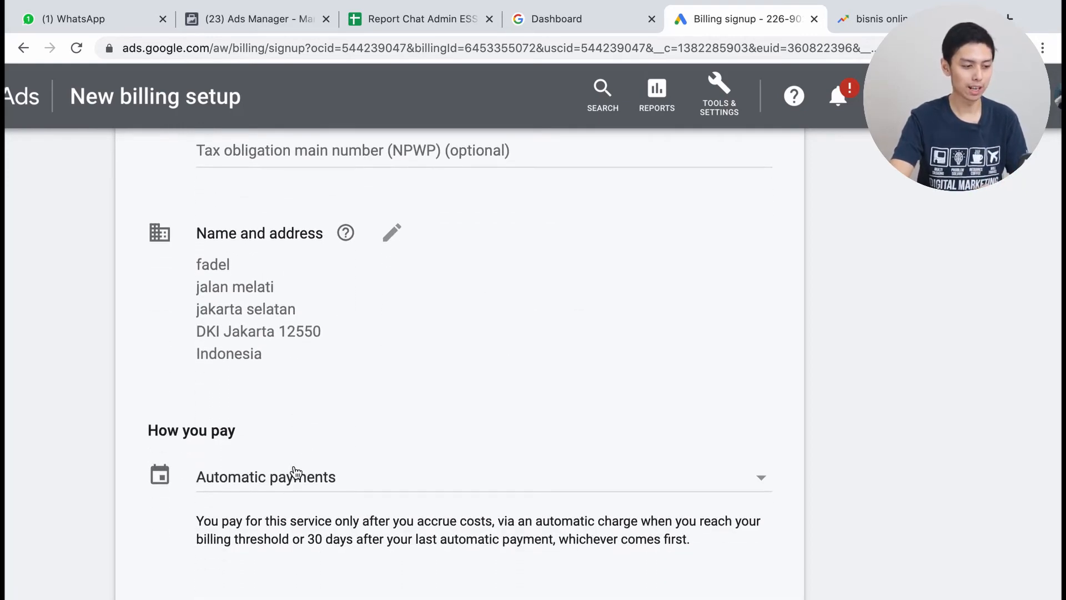
{"action": "scroll", "coordinate": [294, 470], "scroll_direction": "down", "scroll_amount": 2}
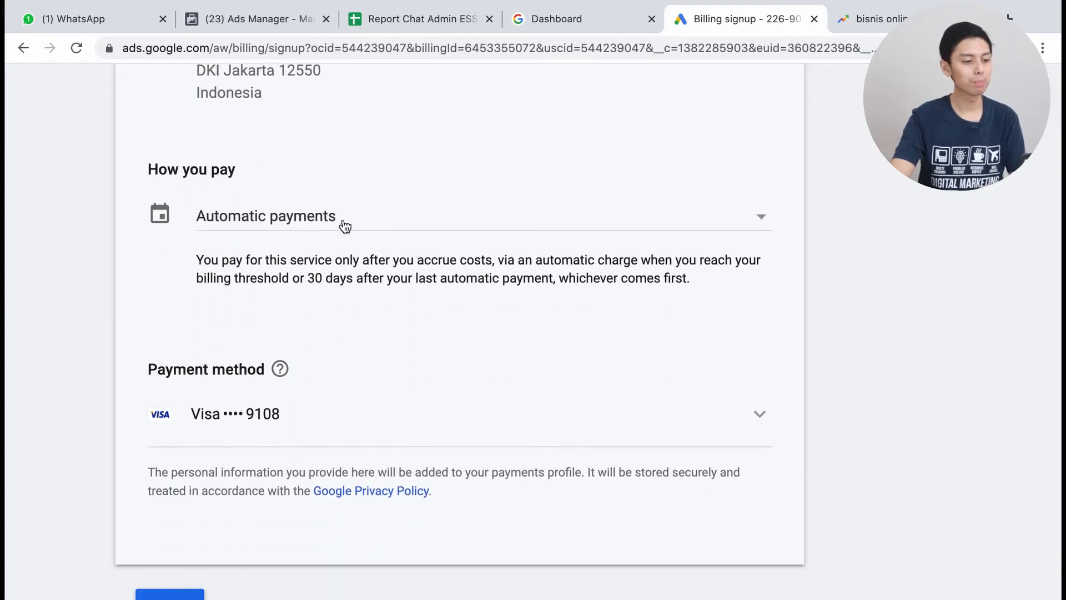
{"action": "left_click", "coordinate": [344, 222]}
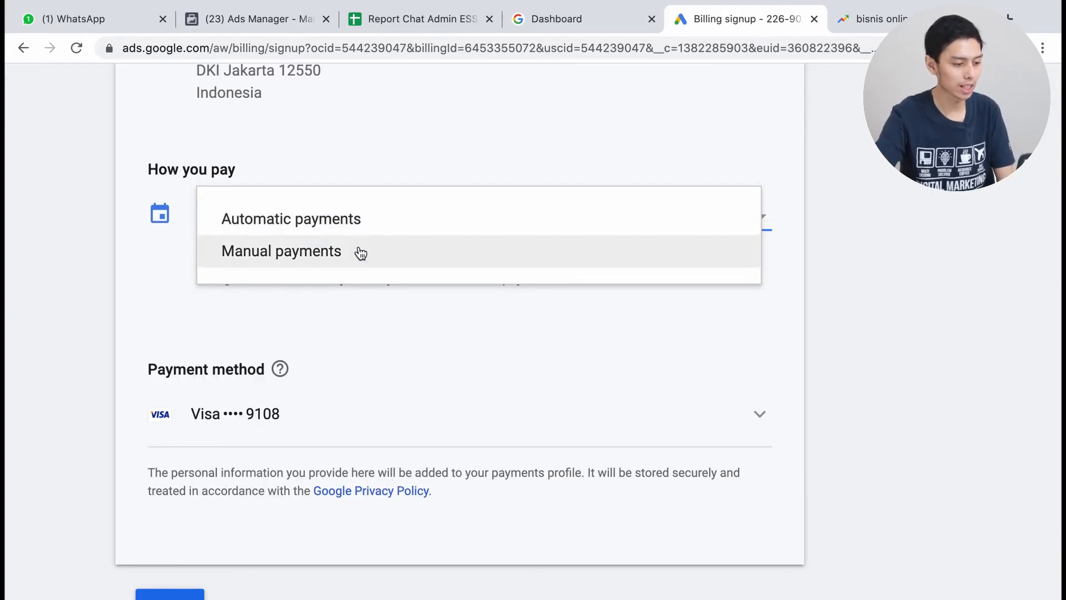
{"action": "left_click", "coordinate": [360, 253]}
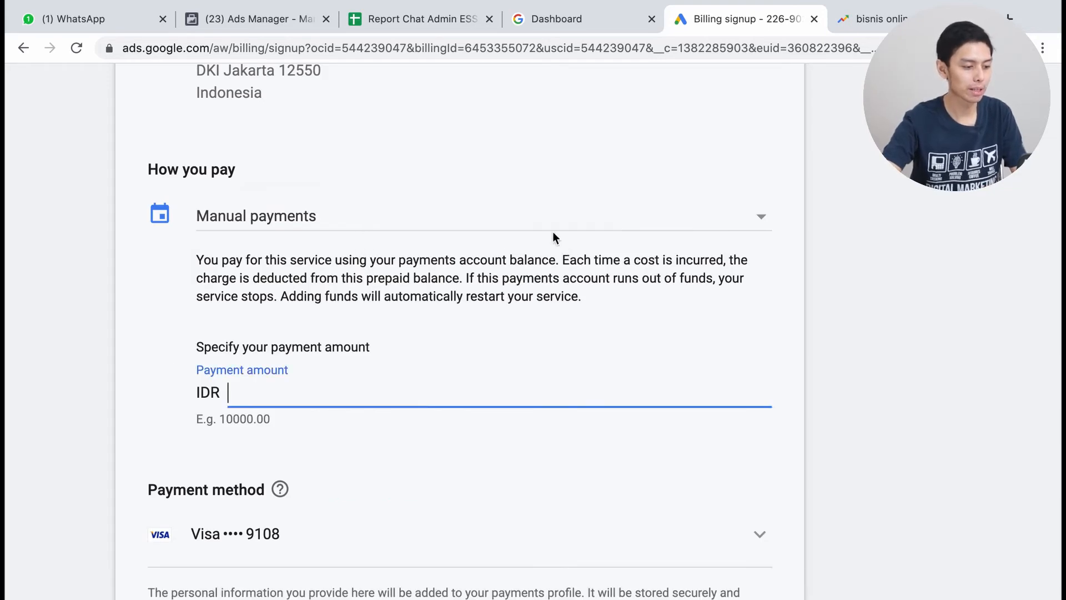
{"action": "left_click", "coordinate": [514, 218]}
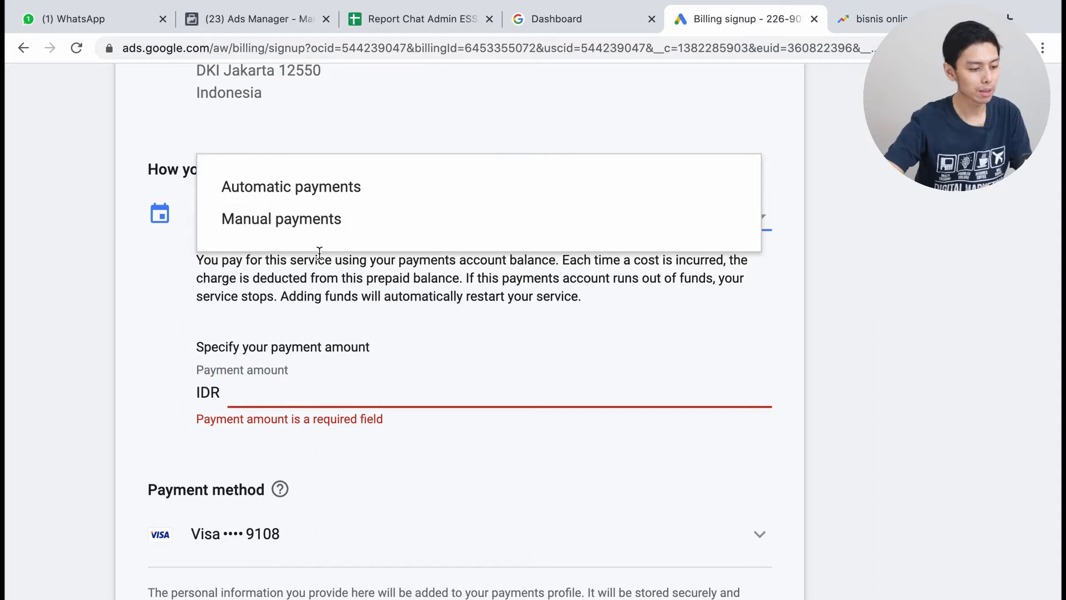
{"action": "left_click", "coordinate": [882, 292]}
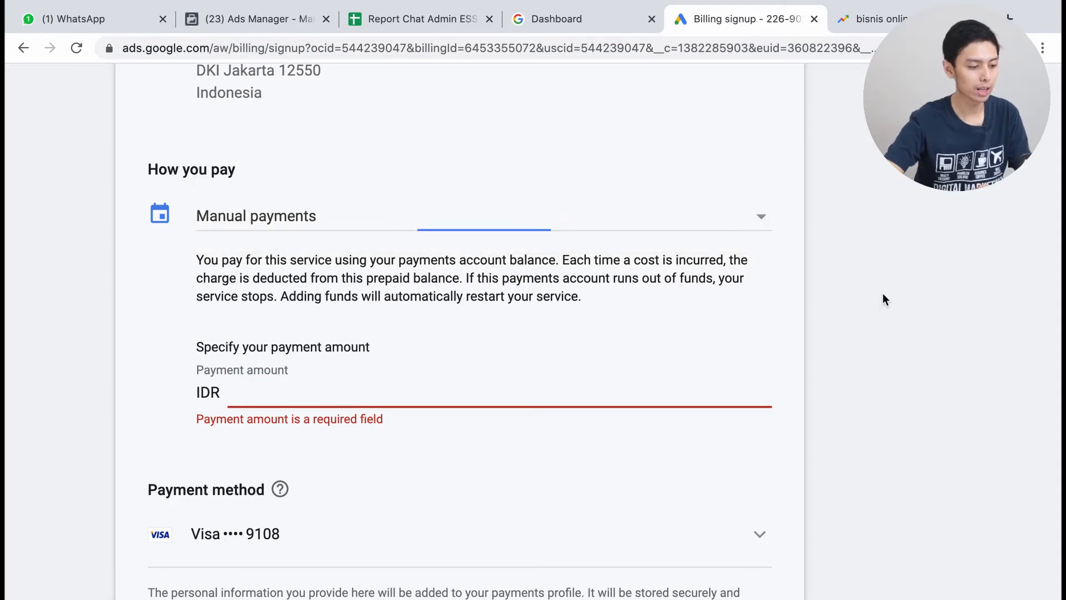
{"action": "left_click", "coordinate": [550, 218]}
{"action": "left_click", "coordinate": [486, 186]}
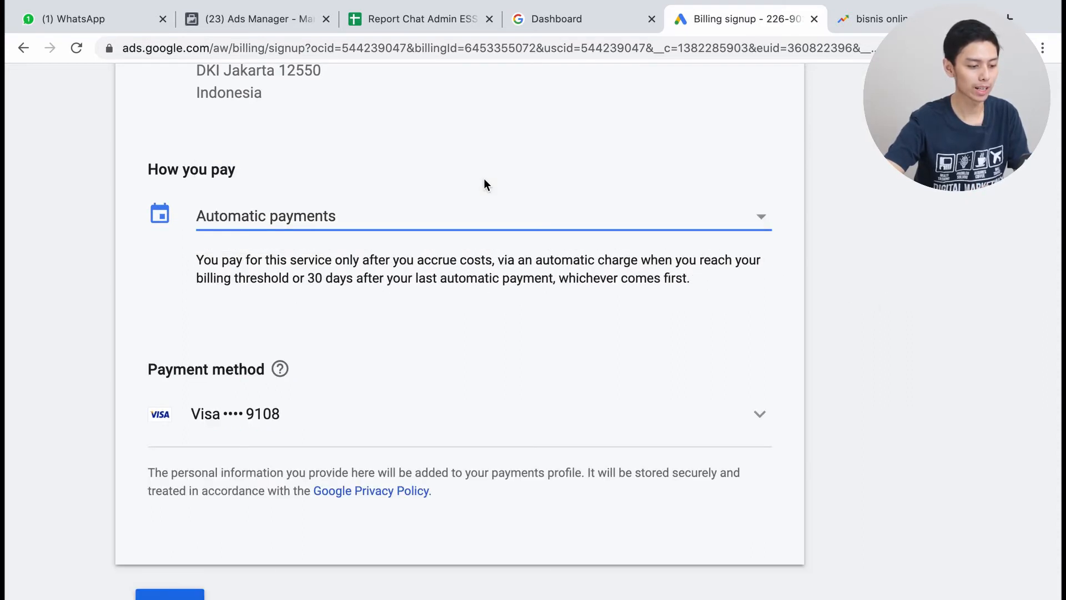
Step: Expand the payment method choices and select adding a credit or debit card instead of the saved Visa card
{"action": "scroll", "coordinate": [448, 334], "scroll_direction": "down", "scroll_amount": 1}
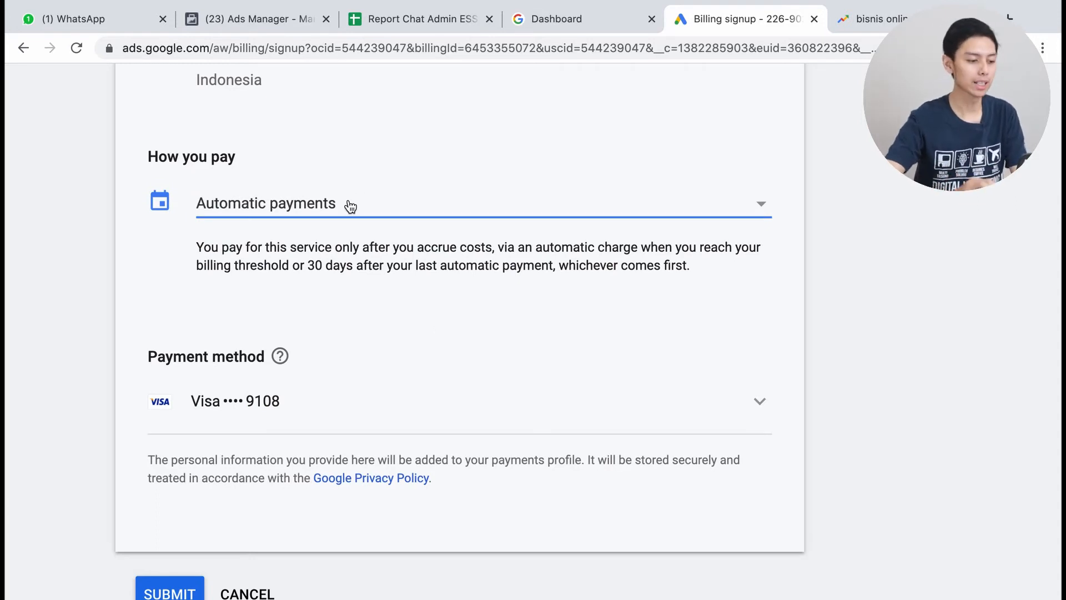
{"action": "left_click", "coordinate": [482, 415]}
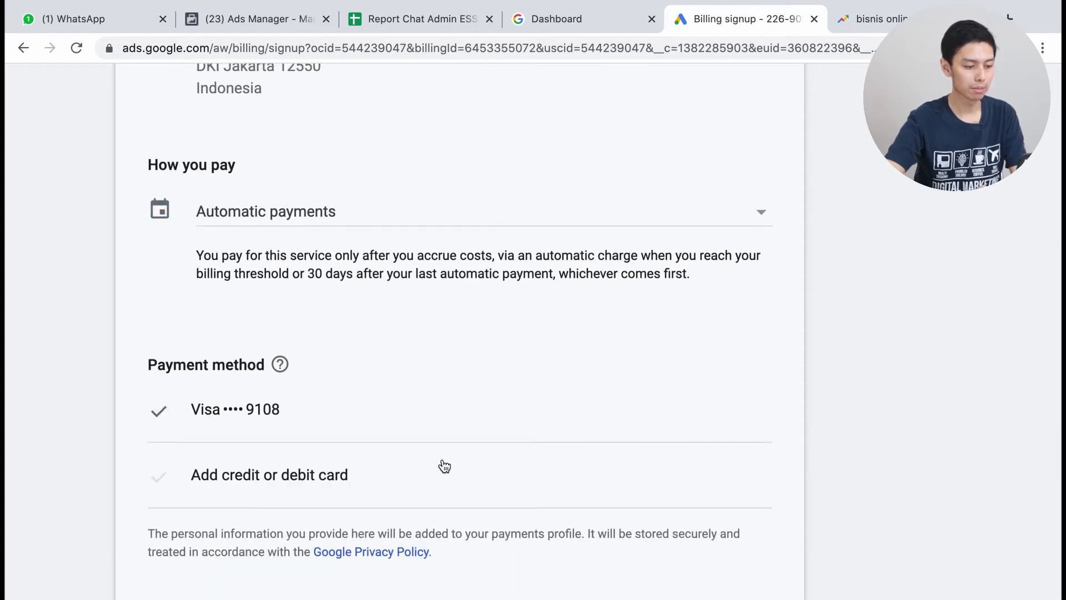
{"action": "scroll", "coordinate": [444, 465], "scroll_direction": "down", "scroll_amount": 1}
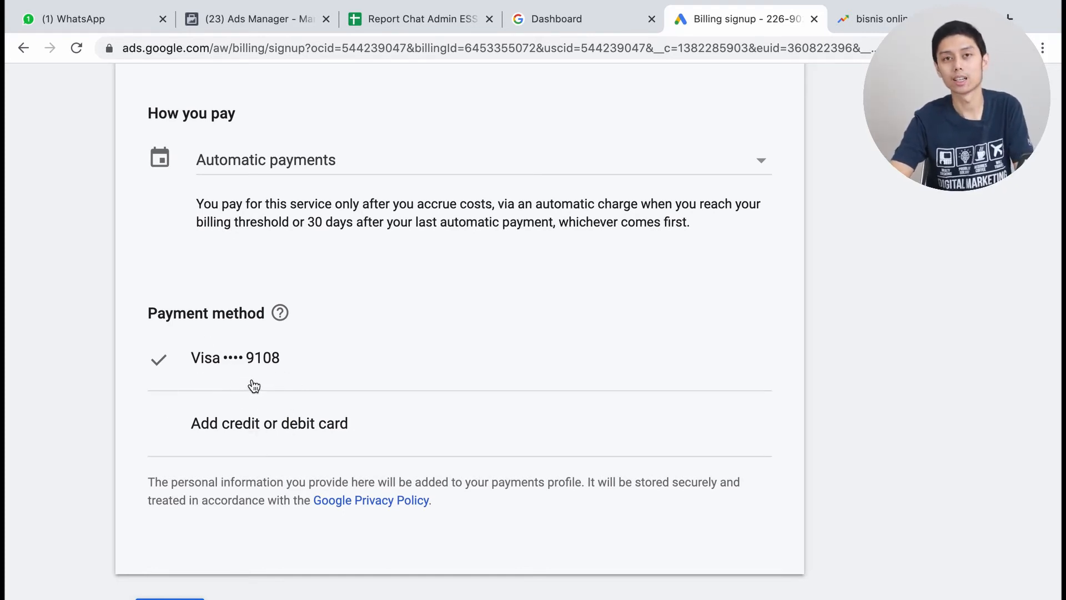
{"action": "left_click", "coordinate": [256, 430]}
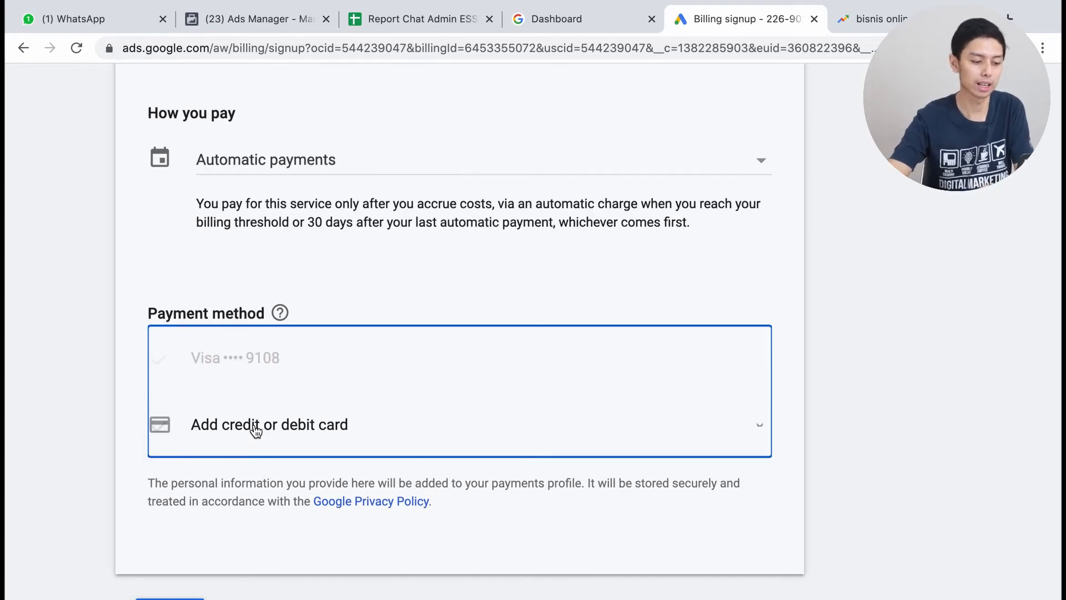
{"action": "scroll", "coordinate": [262, 495], "scroll_direction": "down", "scroll_amount": 3}
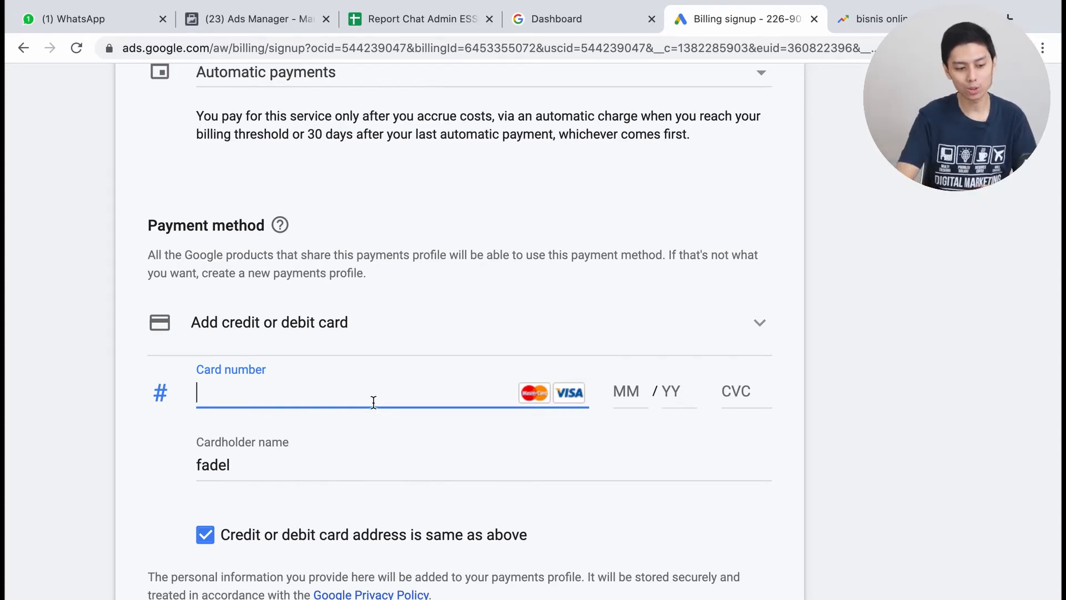
Step: Go through the expiry month, expiry year and CVC fields of the new card form without entering card details
{"action": "left_click", "coordinate": [639, 394]}
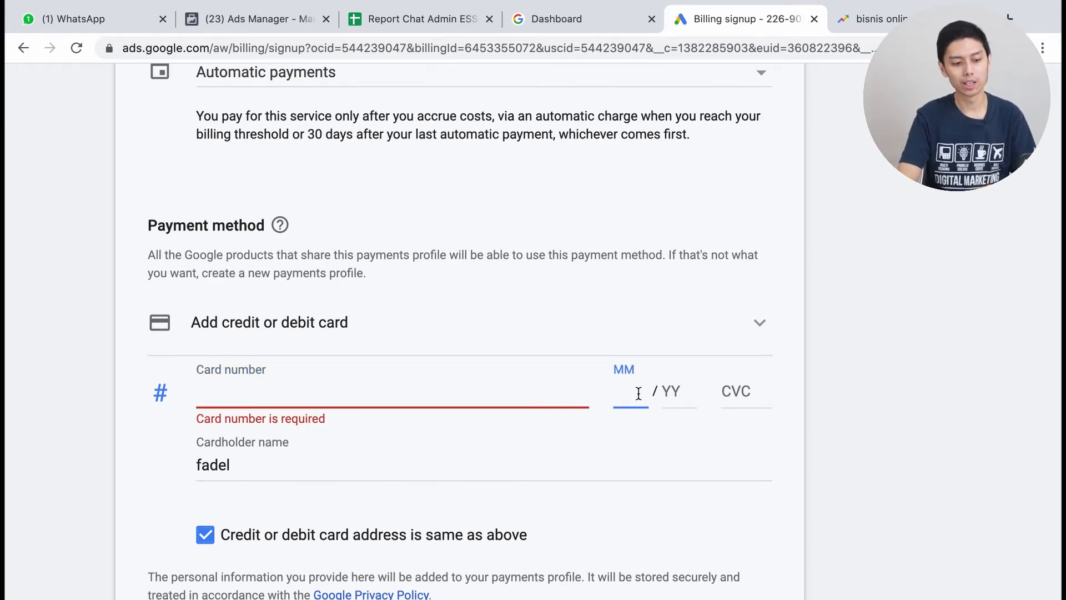
{"action": "left_click", "coordinate": [667, 393]}
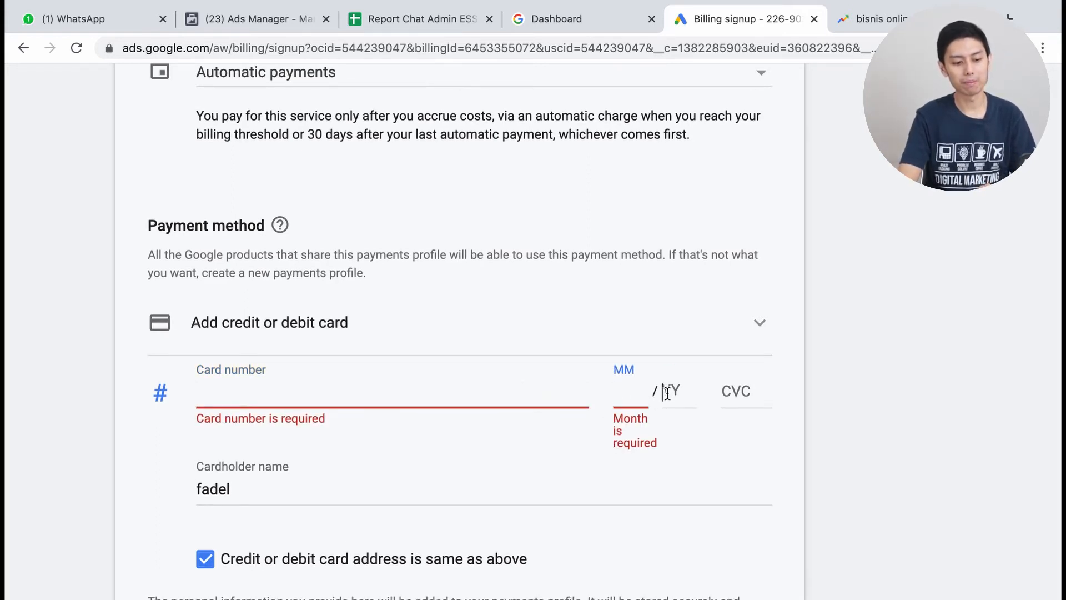
{"action": "left_click", "coordinate": [638, 394]}
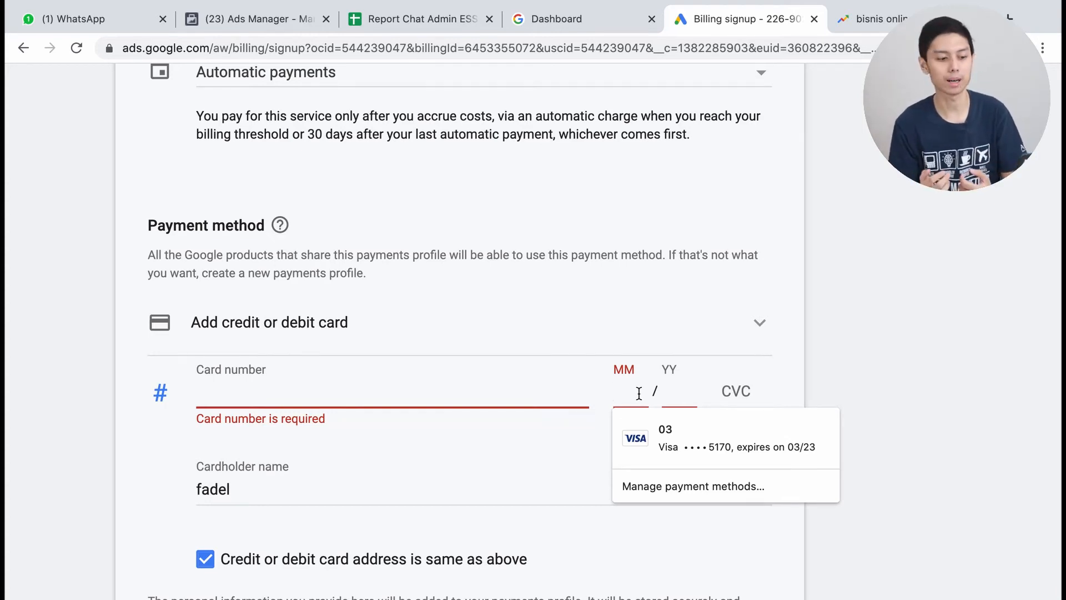
{"action": "left_click", "coordinate": [672, 391]}
{"action": "left_click", "coordinate": [738, 391]}
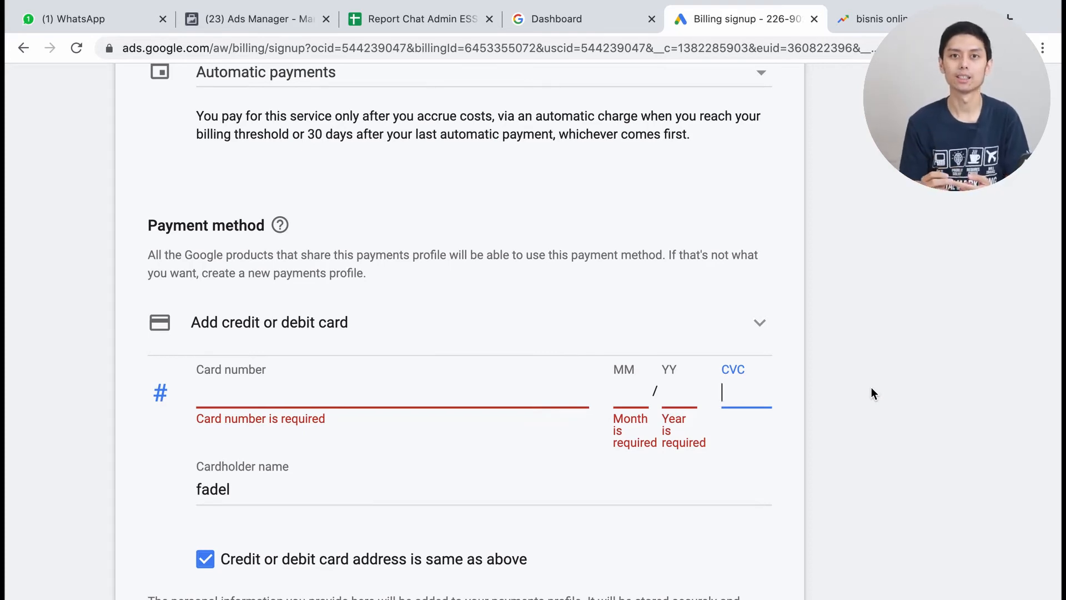
Step: Check the card address option, reopen the payment method choices, and return to the new card form's expiry year and CVC fields
{"action": "scroll", "coordinate": [872, 387], "scroll_direction": "down", "scroll_amount": 2}
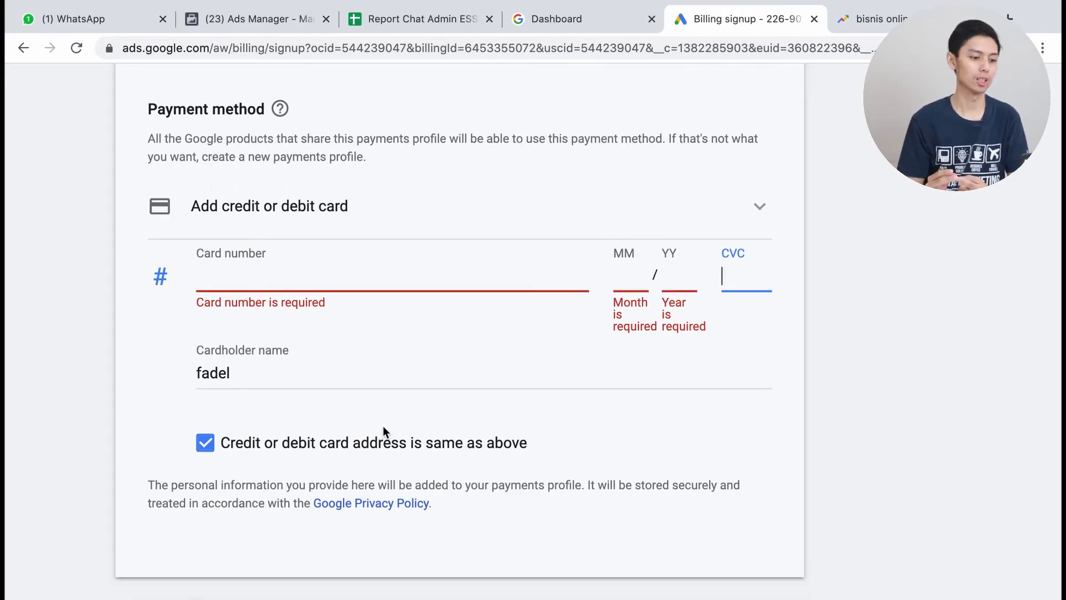
{"action": "left_click", "coordinate": [760, 214]}
{"action": "scroll", "coordinate": [414, 447], "scroll_direction": "down", "scroll_amount": 1}
{"action": "scroll", "coordinate": [414, 447], "scroll_direction": "up", "scroll_amount": 1}
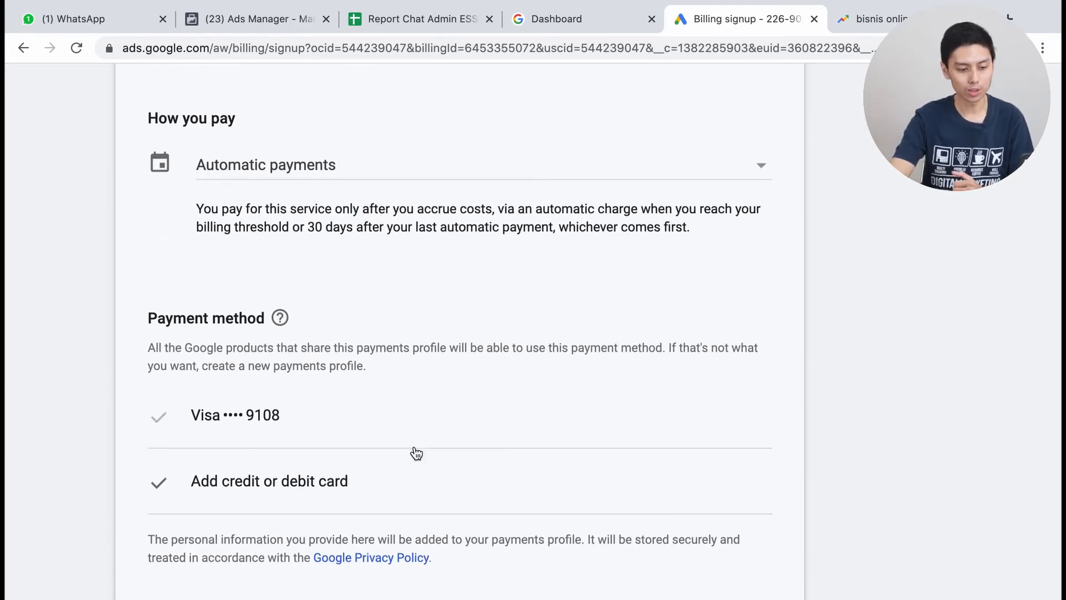
{"action": "left_click", "coordinate": [417, 453]}
{"action": "left_click", "coordinate": [675, 391]}
{"action": "left_click", "coordinate": [739, 391]}
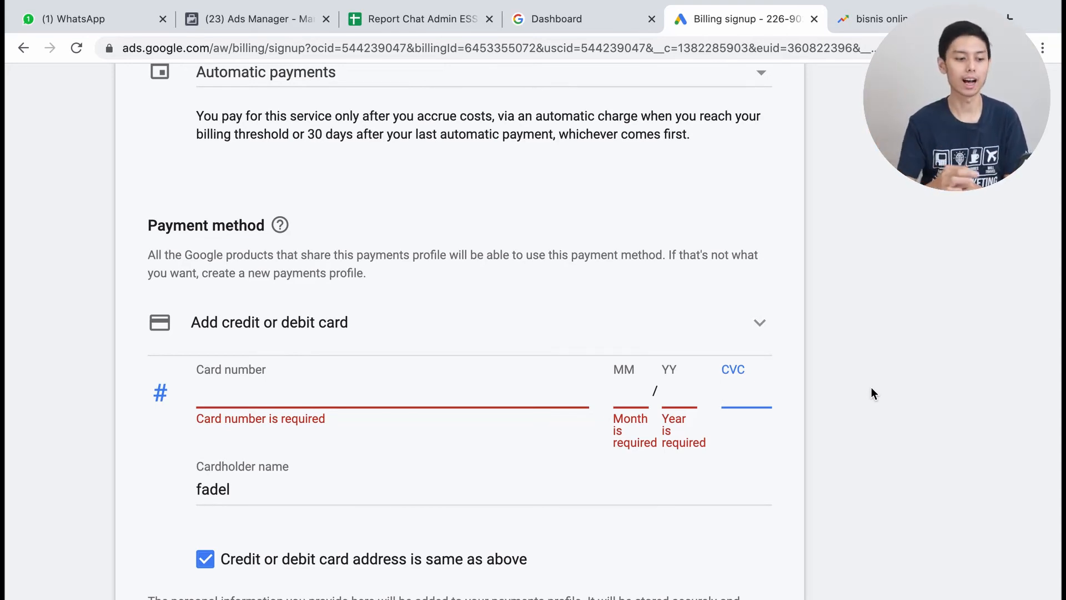
Step: Review the new card form down to its address option, then reopen the payment method choices
{"action": "scroll", "coordinate": [871, 388], "scroll_direction": "down", "scroll_amount": 2}
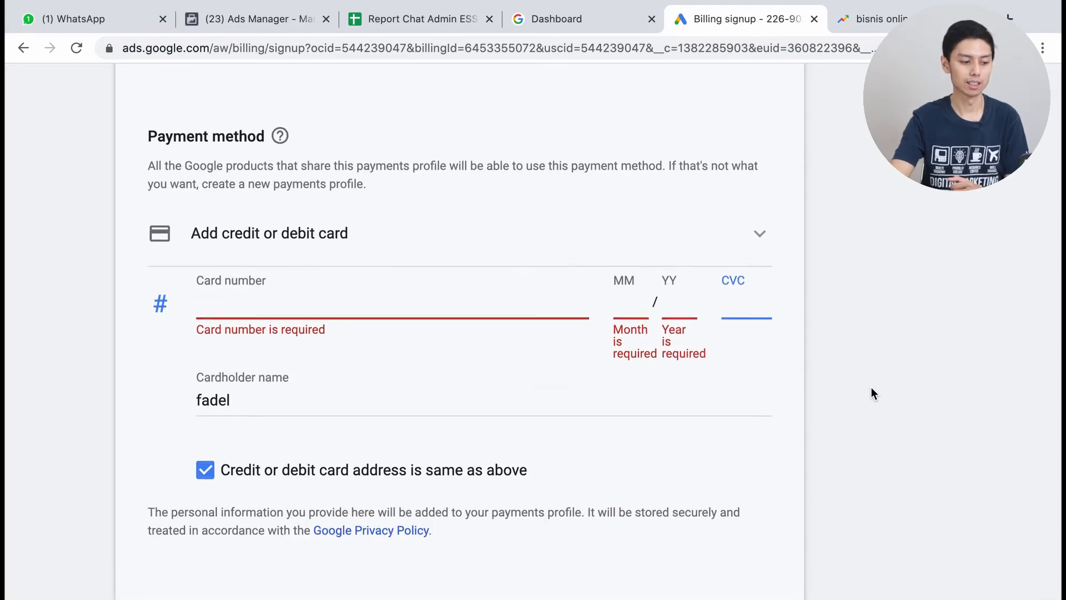
{"action": "scroll", "coordinate": [872, 388], "scroll_direction": "down", "scroll_amount": 1}
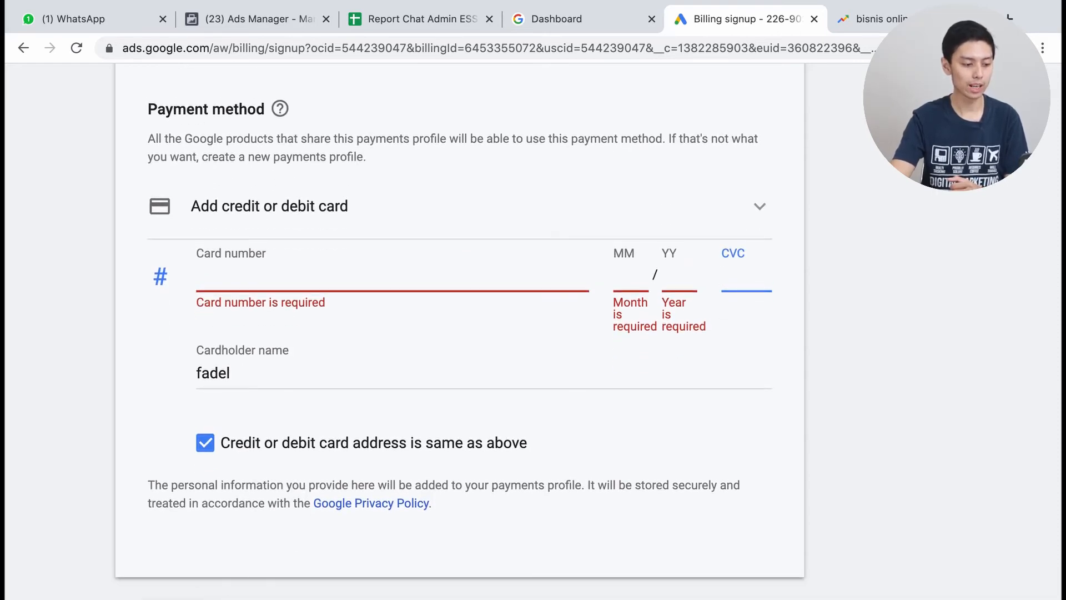
{"action": "scroll", "coordinate": [383, 426], "scroll_direction": "up", "scroll_amount": 1}
{"action": "scroll", "coordinate": [383, 427], "scroll_direction": "down", "scroll_amount": 1}
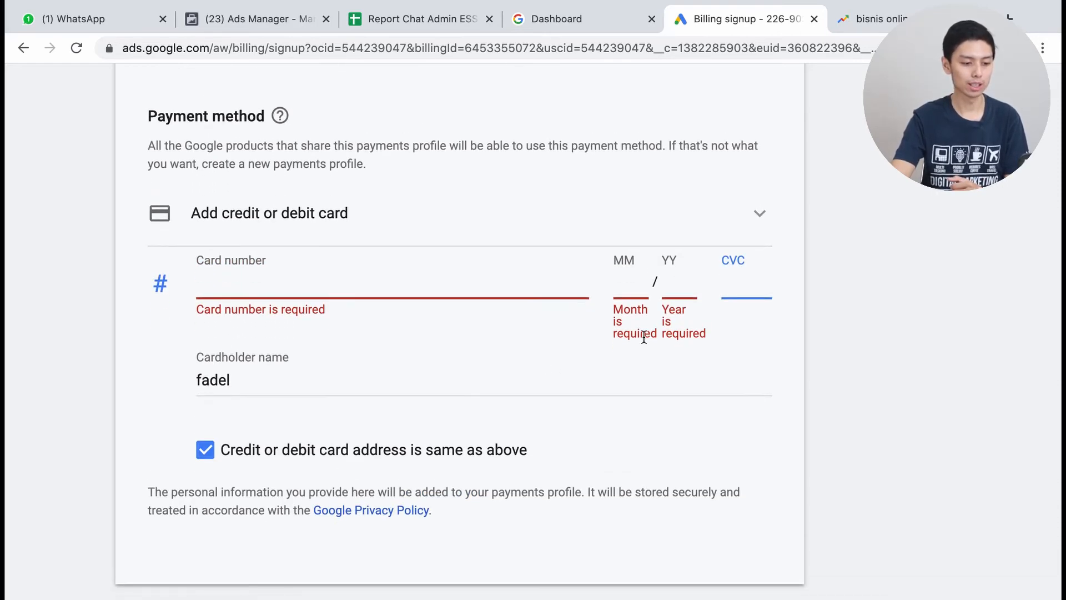
{"action": "left_click", "coordinate": [762, 214]}
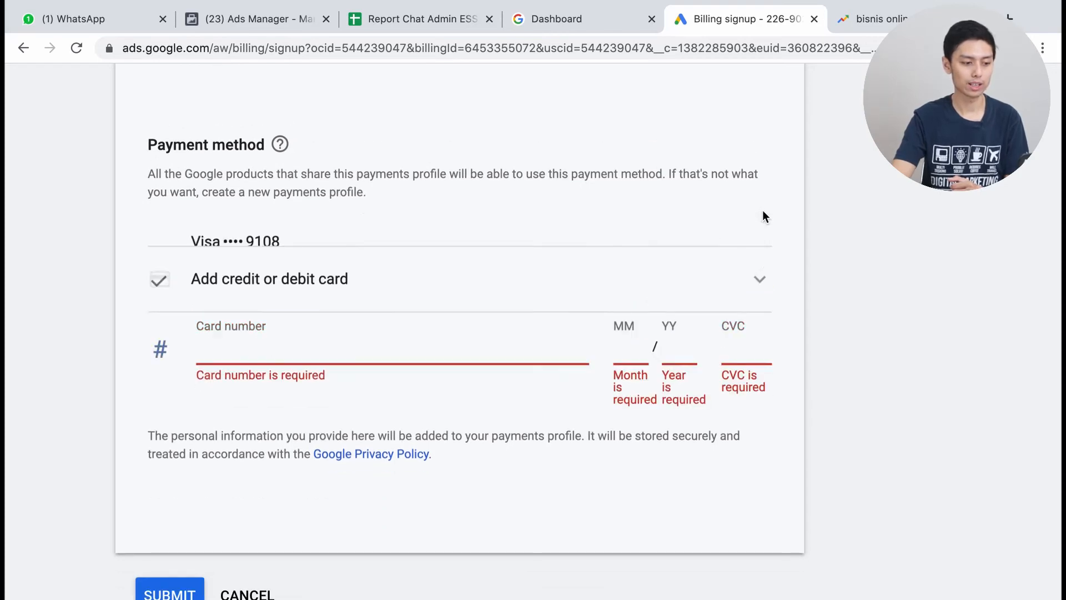
{"action": "scroll", "coordinate": [416, 452], "scroll_direction": "down", "scroll_amount": 2}
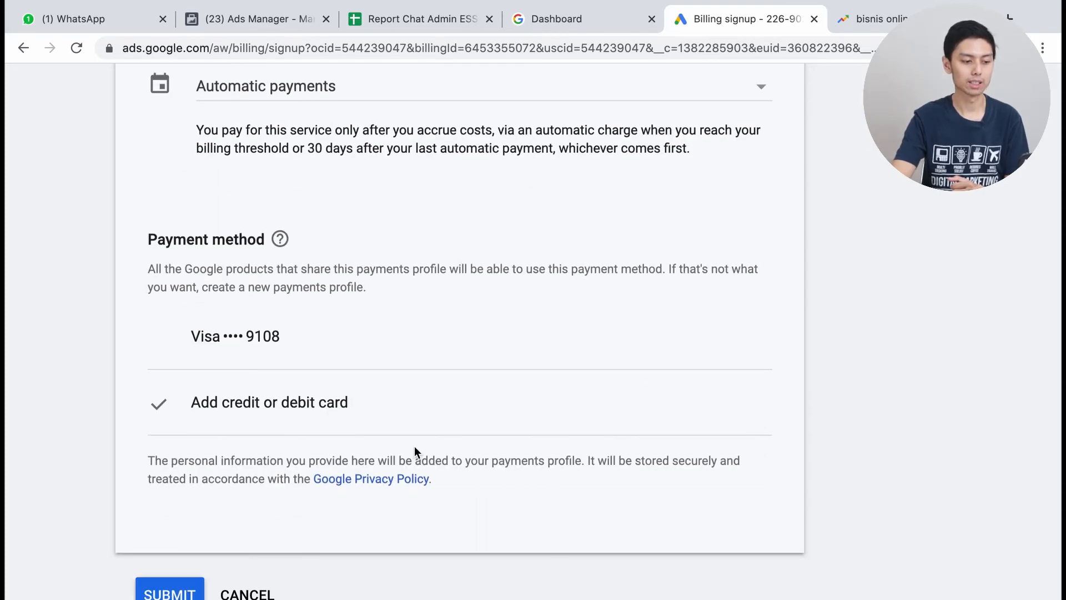
Step: Switch the way to pay to Manual payments and set the payment amount to IDR 200,000
{"action": "scroll", "coordinate": [414, 448], "scroll_direction": "up", "scroll_amount": 2}
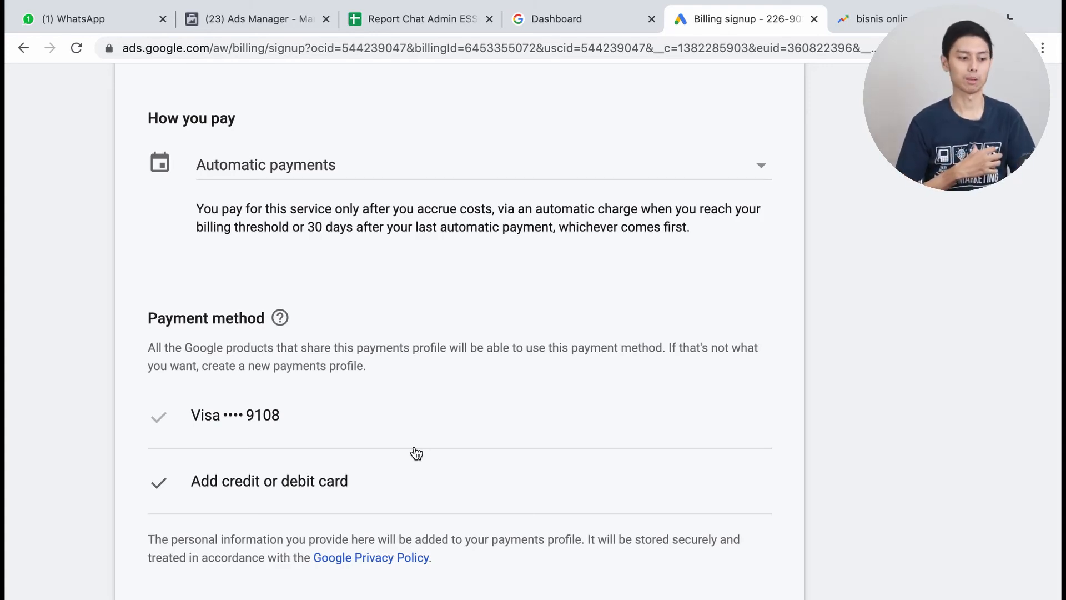
{"action": "scroll", "coordinate": [404, 424], "scroll_direction": "up", "scroll_amount": 1}
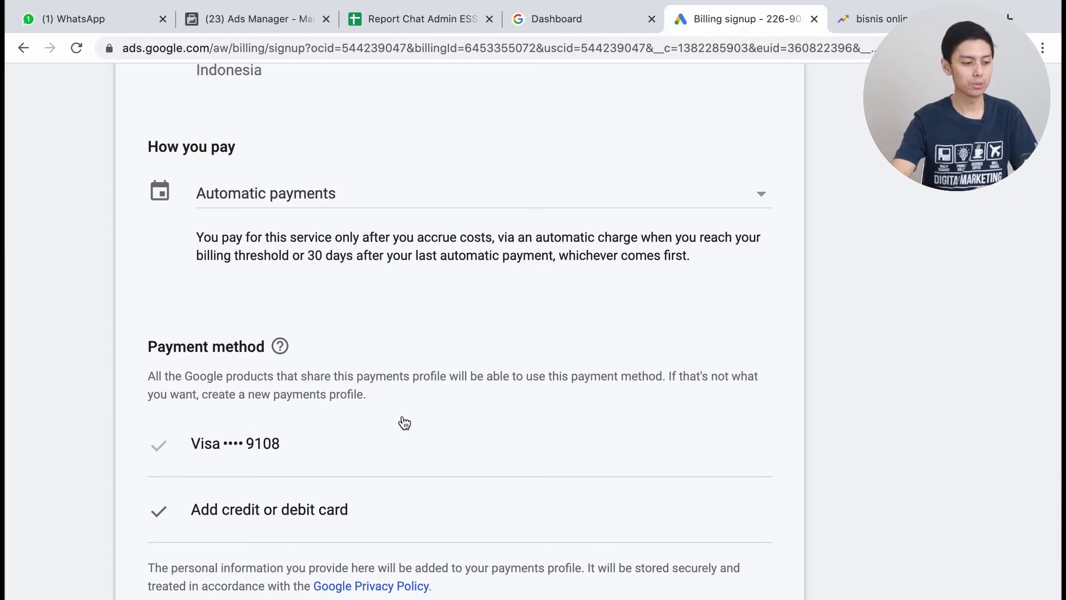
{"action": "scroll", "coordinate": [404, 423], "scroll_direction": "up", "scroll_amount": 1}
{"action": "left_click", "coordinate": [357, 220]}
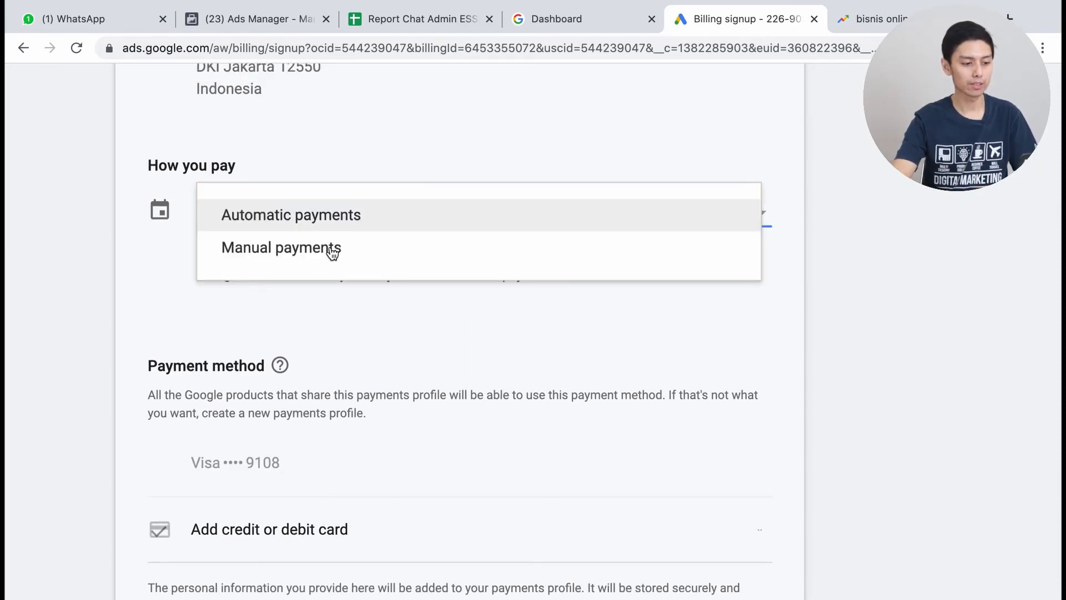
{"action": "left_click", "coordinate": [330, 245]}
{"action": "scroll", "coordinate": [435, 364], "scroll_direction": "down", "scroll_amount": 2}
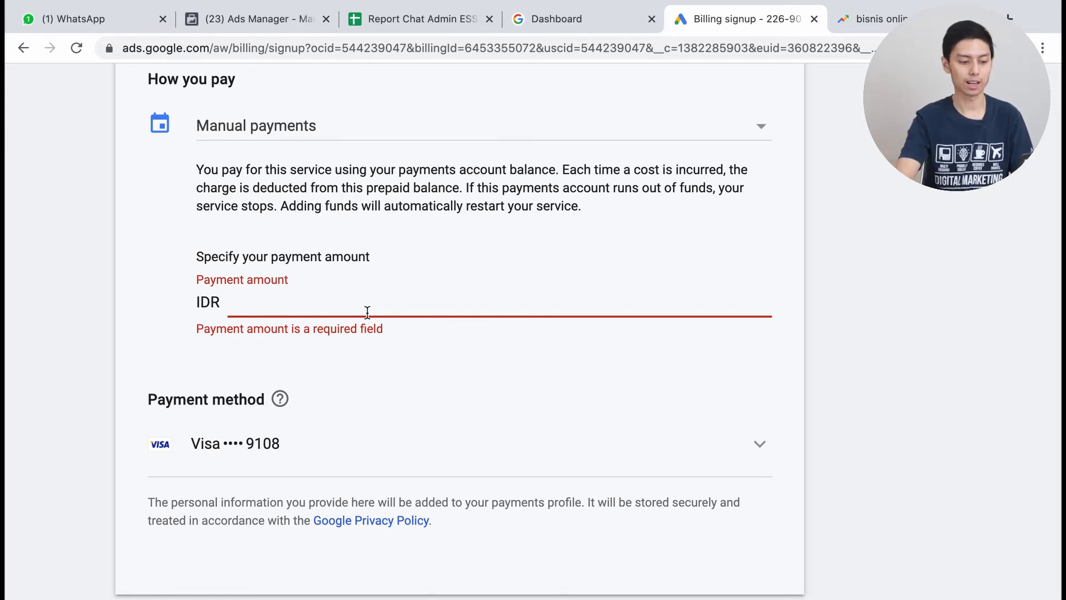
{"action": "type", "text": "200,000"}
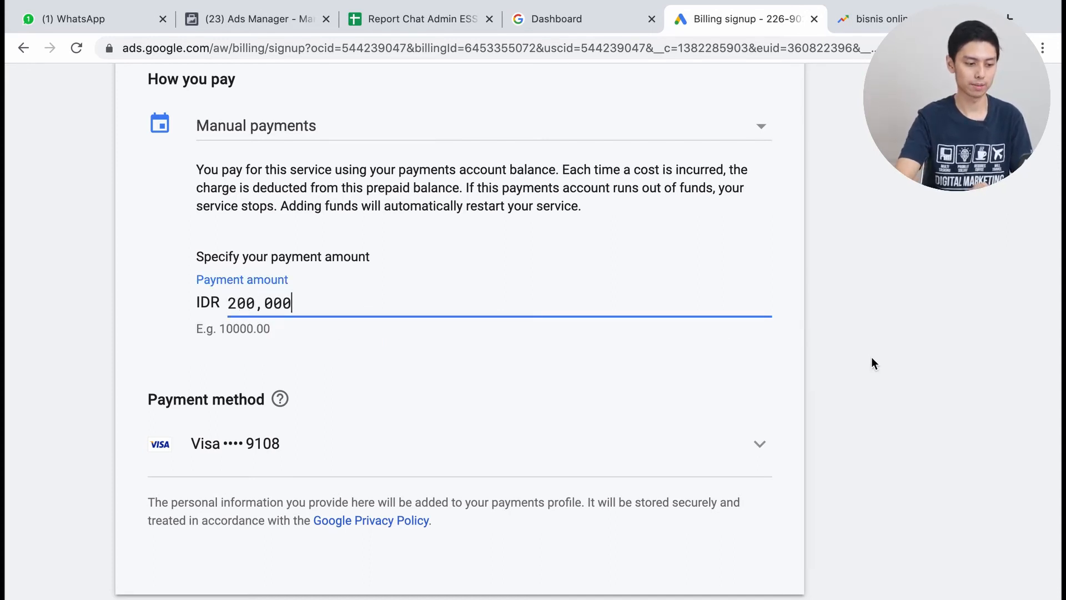
Step: Choose Money transfer as the payment method for manual payments instead of the saved Visa card
{"action": "left_click", "coordinate": [543, 446]}
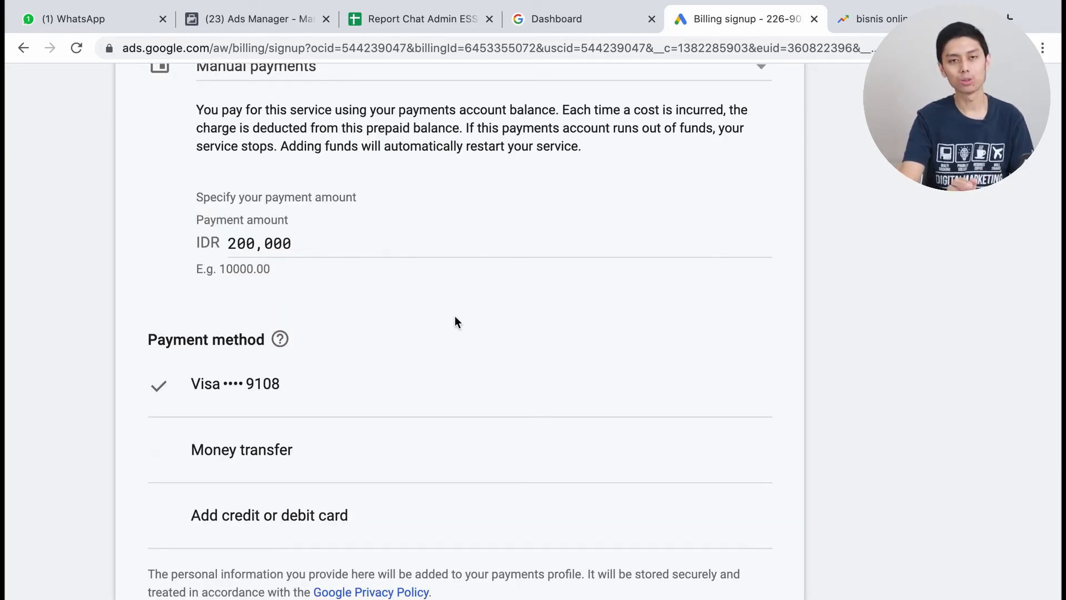
{"action": "left_click", "coordinate": [280, 450]}
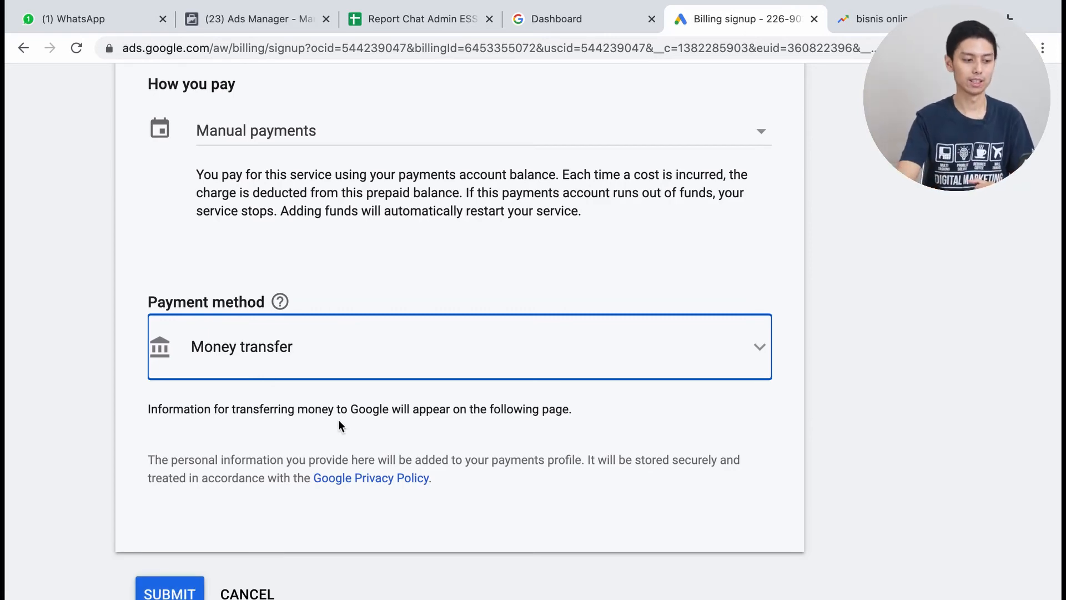
{"action": "scroll", "coordinate": [422, 484], "scroll_direction": "up", "scroll_amount": 2}
{"action": "scroll", "coordinate": [423, 486], "scroll_direction": "up", "scroll_amount": 1}
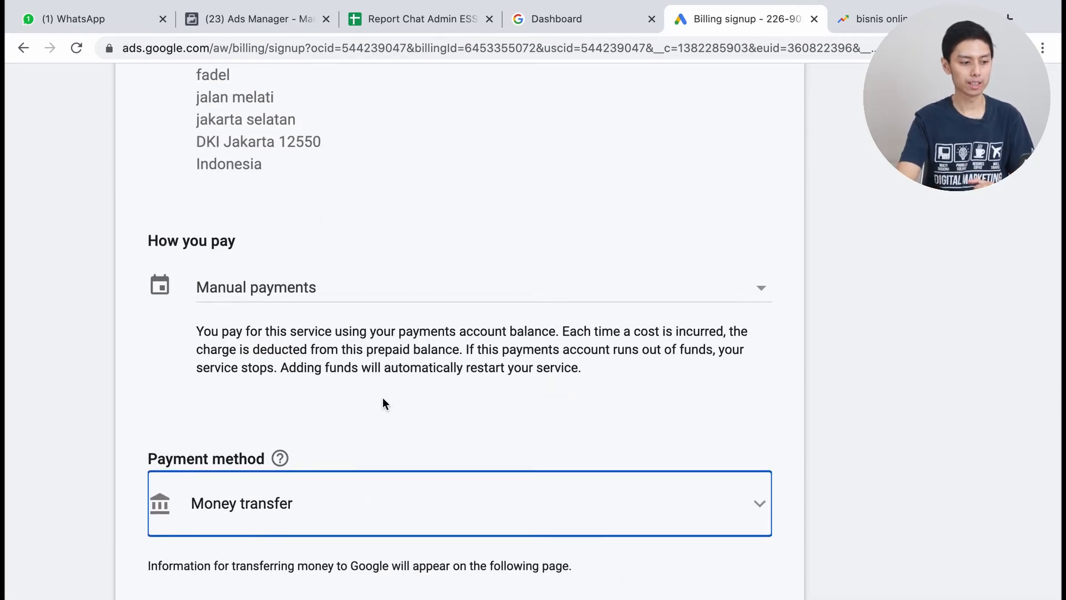
{"action": "scroll", "coordinate": [382, 404], "scroll_direction": "down", "scroll_amount": 1}
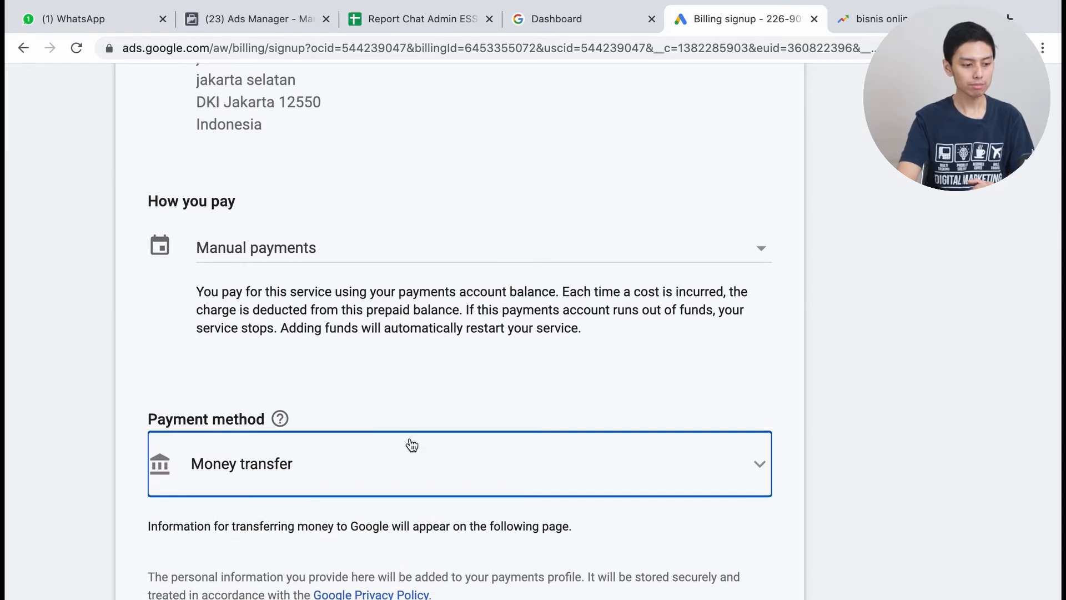
{"action": "scroll", "coordinate": [409, 445], "scroll_direction": "down", "scroll_amount": 3}
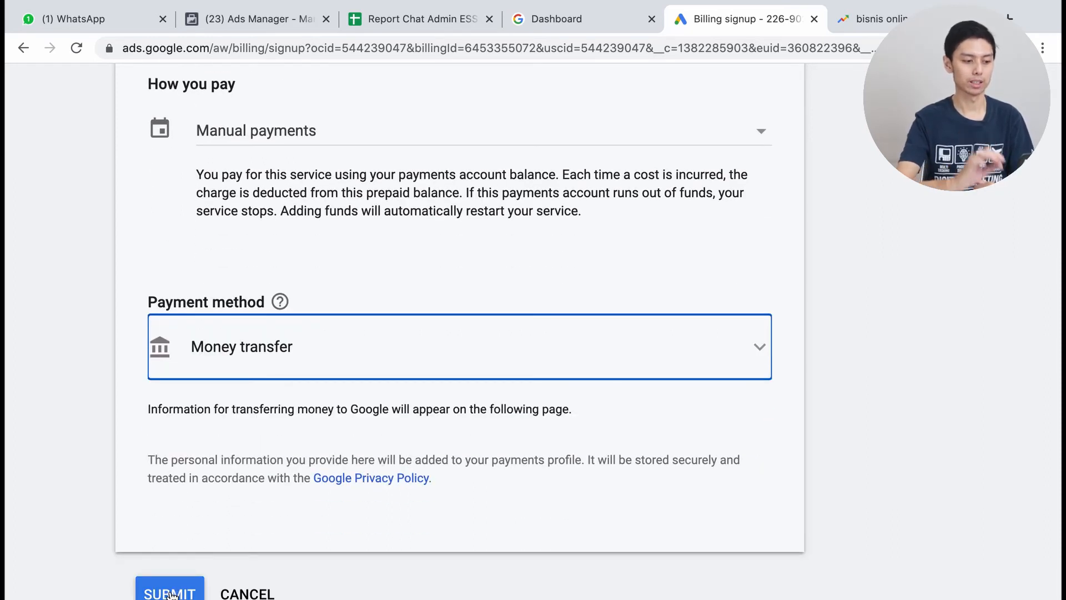
Step: Set the way to pay back to Automatic payments and select the saved Visa card as the payment method
{"action": "left_click", "coordinate": [427, 143]}
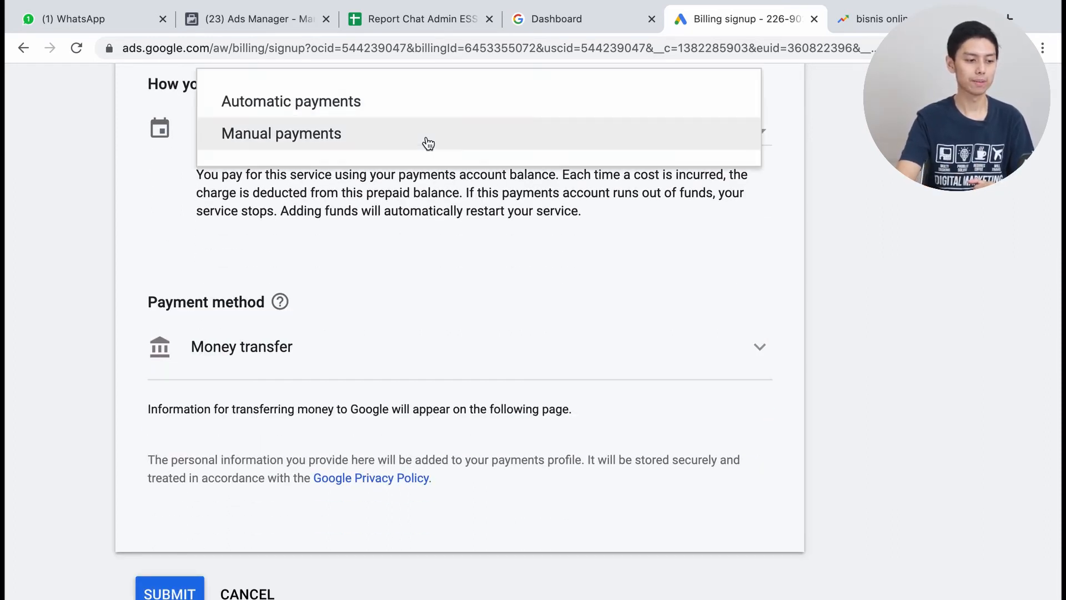
{"action": "left_click", "coordinate": [398, 99]}
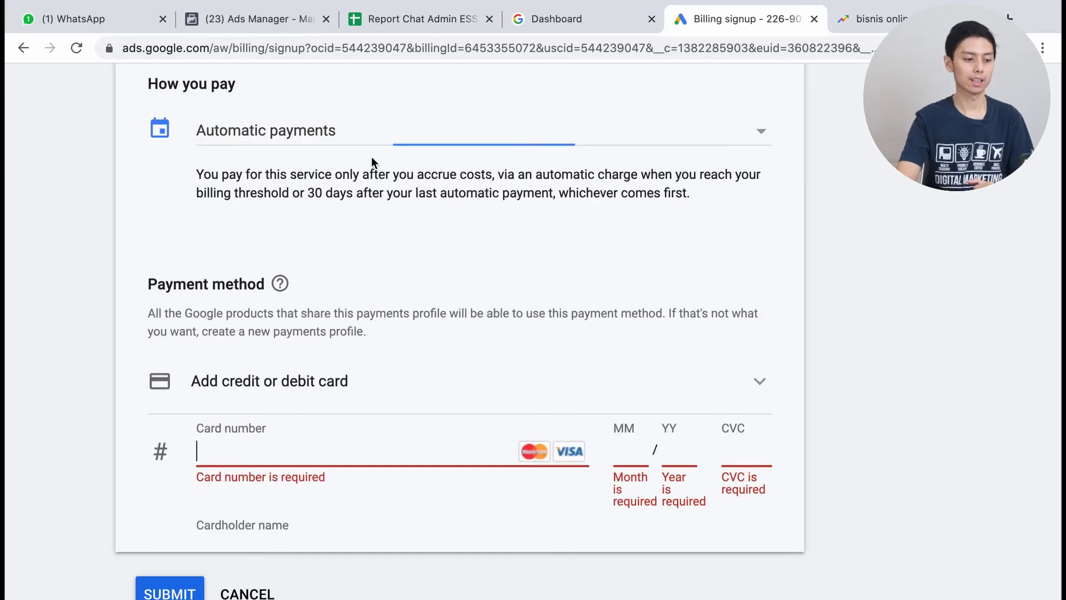
{"action": "scroll", "coordinate": [361, 392], "scroll_direction": "down", "scroll_amount": 3}
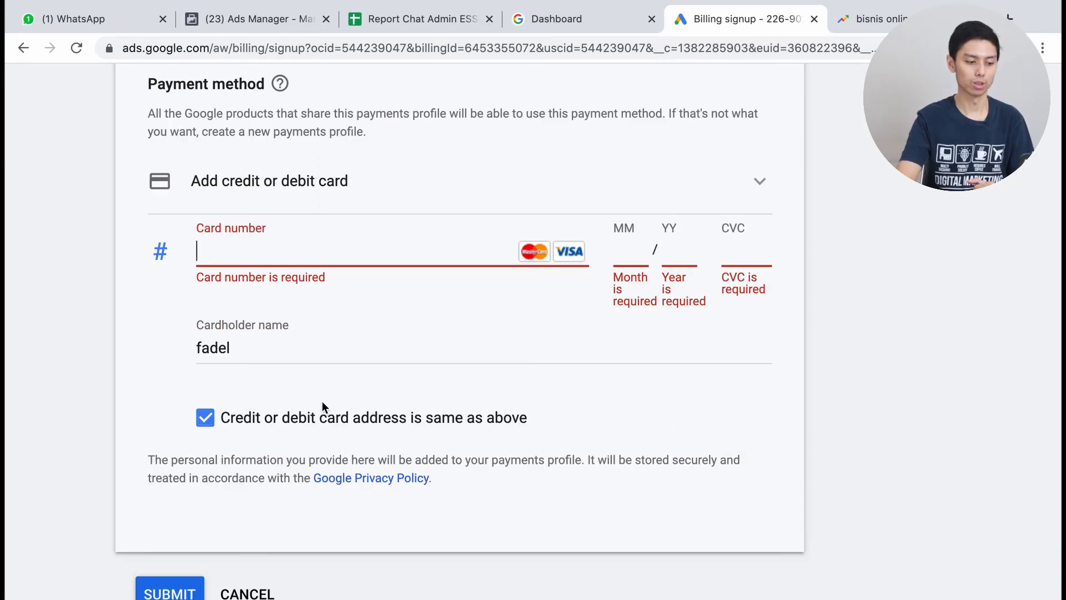
{"action": "scroll", "coordinate": [244, 589], "scroll_direction": "up", "scroll_amount": 2}
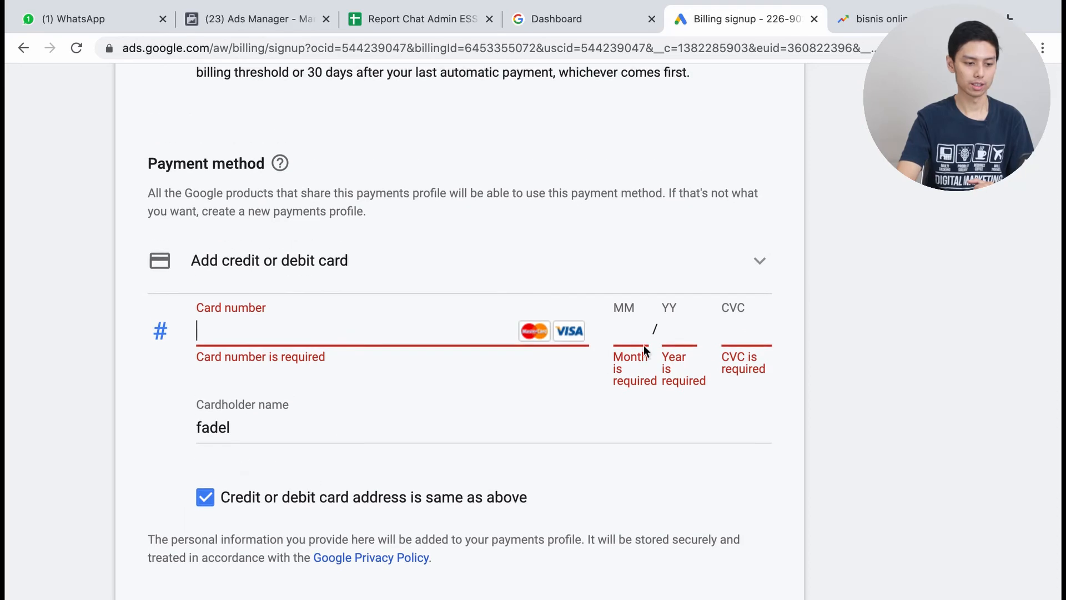
{"action": "left_click", "coordinate": [655, 262]}
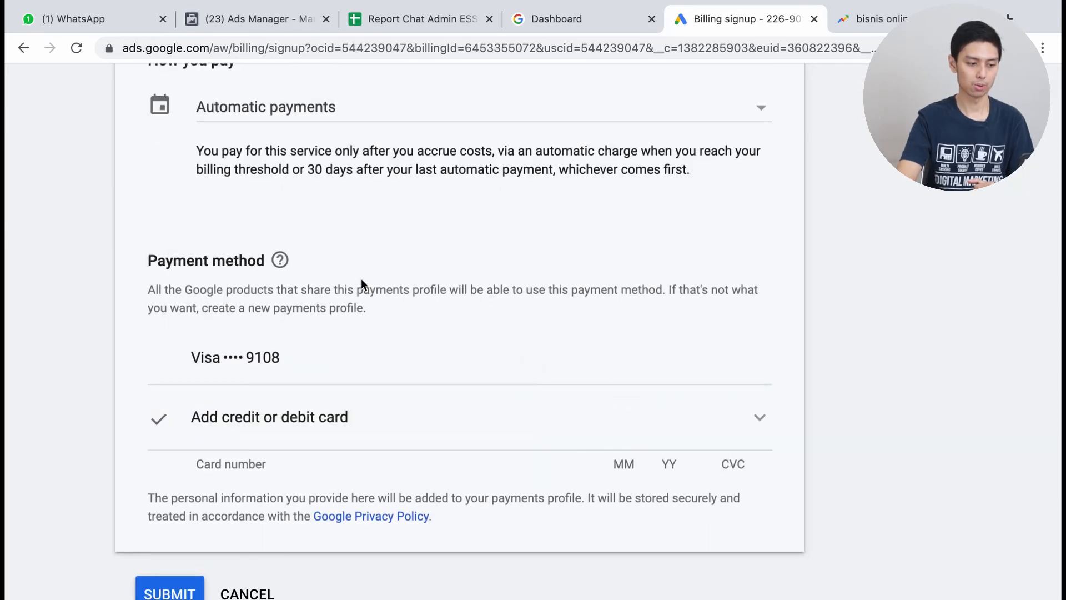
{"action": "left_click", "coordinate": [268, 424]}
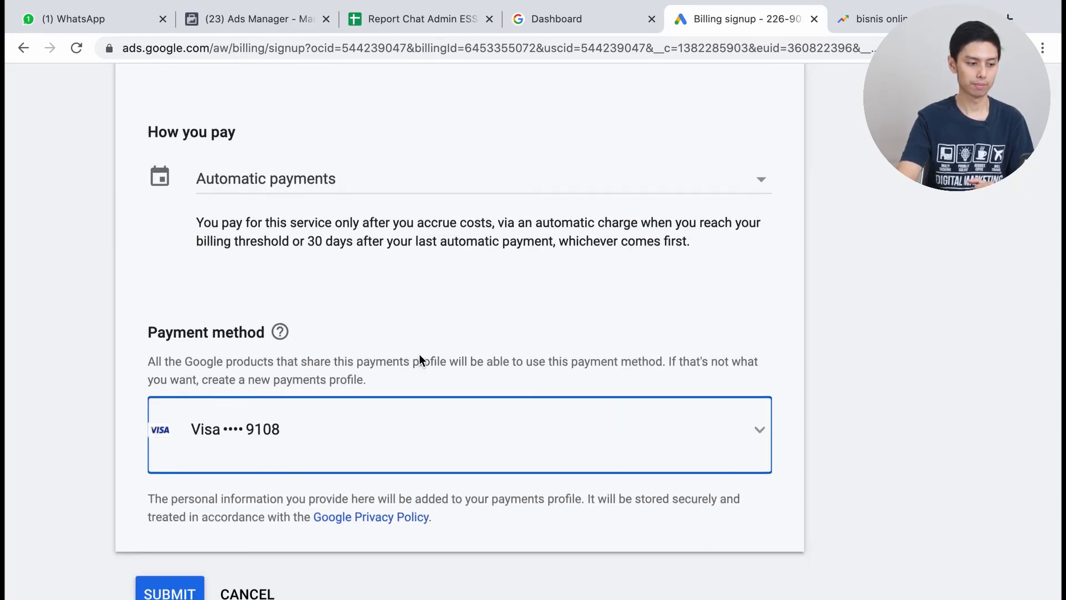
Step: Check the billing details and submit the billing signup
{"action": "scroll", "coordinate": [419, 358], "scroll_direction": "up", "scroll_amount": 4}
{"action": "scroll", "coordinate": [419, 354], "scroll_direction": "down", "scroll_amount": 4}
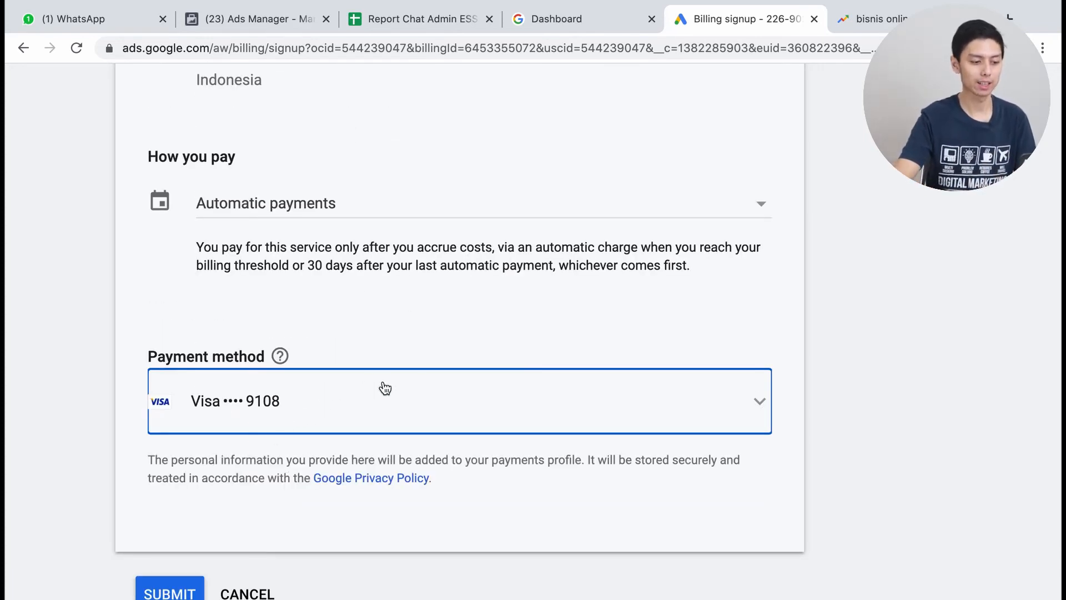
{"action": "left_click", "coordinate": [178, 590]}
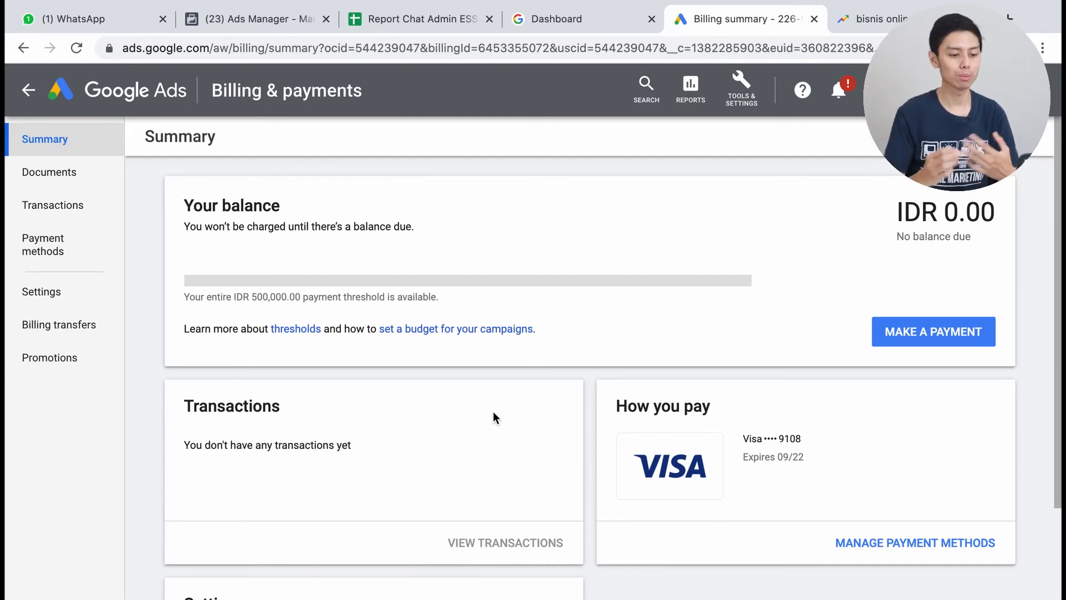
Step: Make a payment from the billing summary, using Money transfer as the payment method
{"action": "scroll", "coordinate": [493, 412], "scroll_direction": "down", "scroll_amount": 2}
{"action": "scroll", "coordinate": [493, 412], "scroll_direction": "up", "scroll_amount": 2}
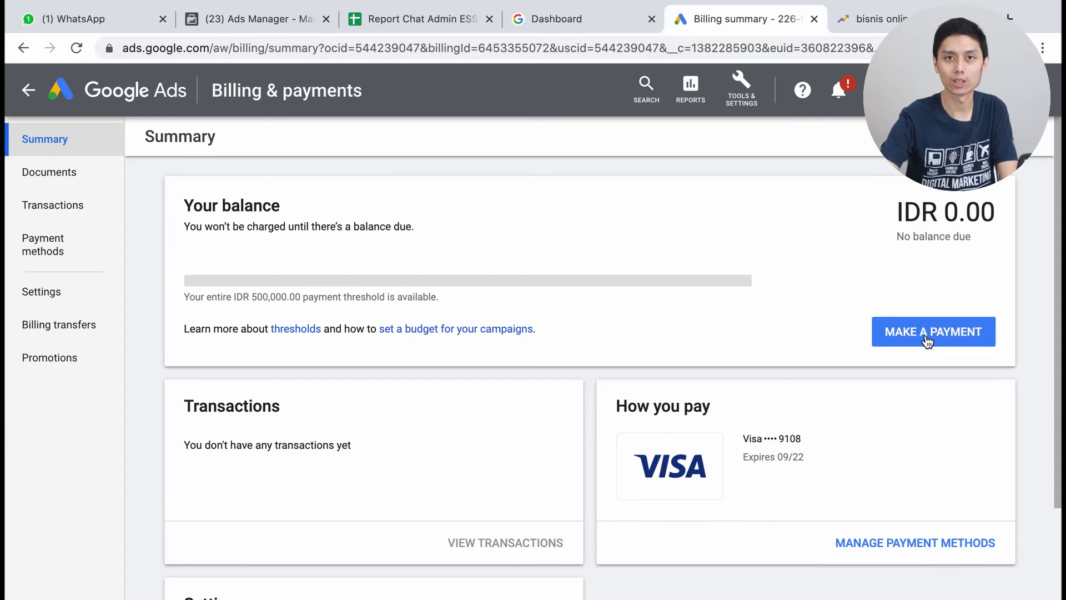
{"action": "left_click", "coordinate": [927, 340]}
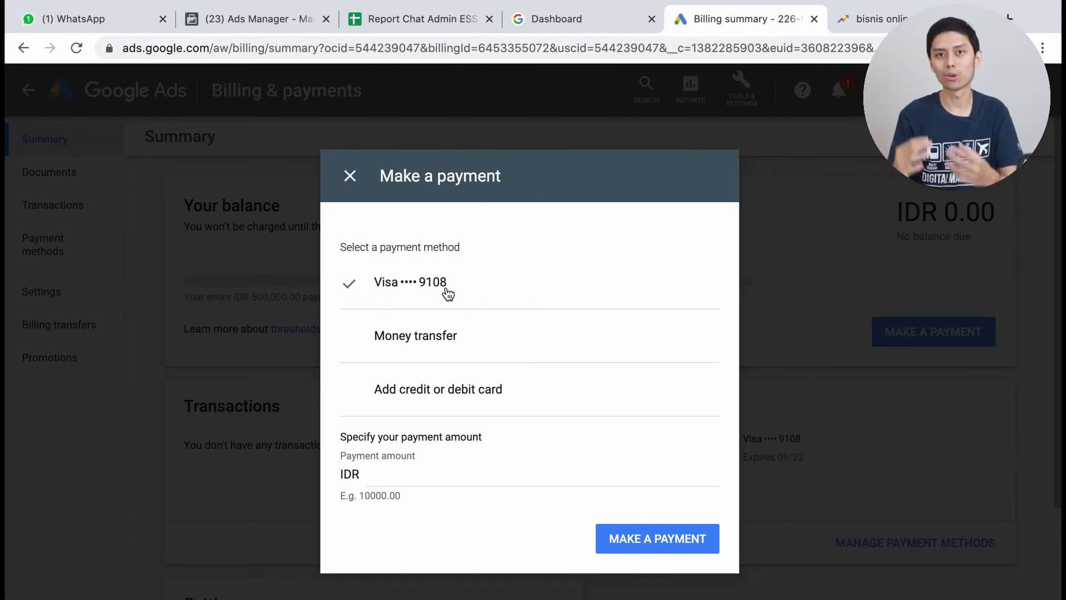
{"action": "left_click", "coordinate": [433, 335]}
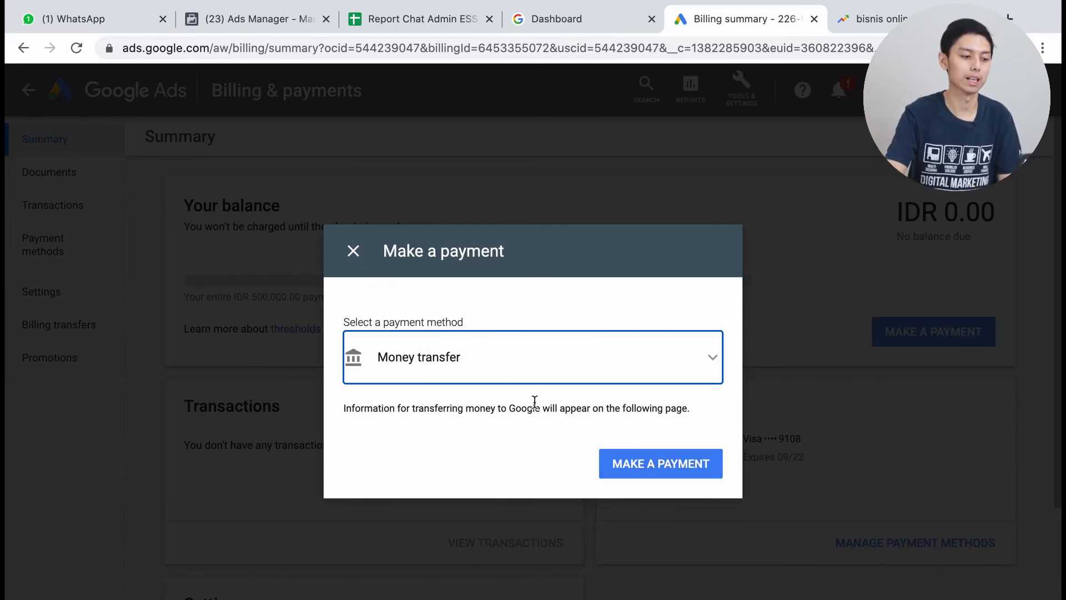
{"action": "left_click", "coordinate": [668, 467]}
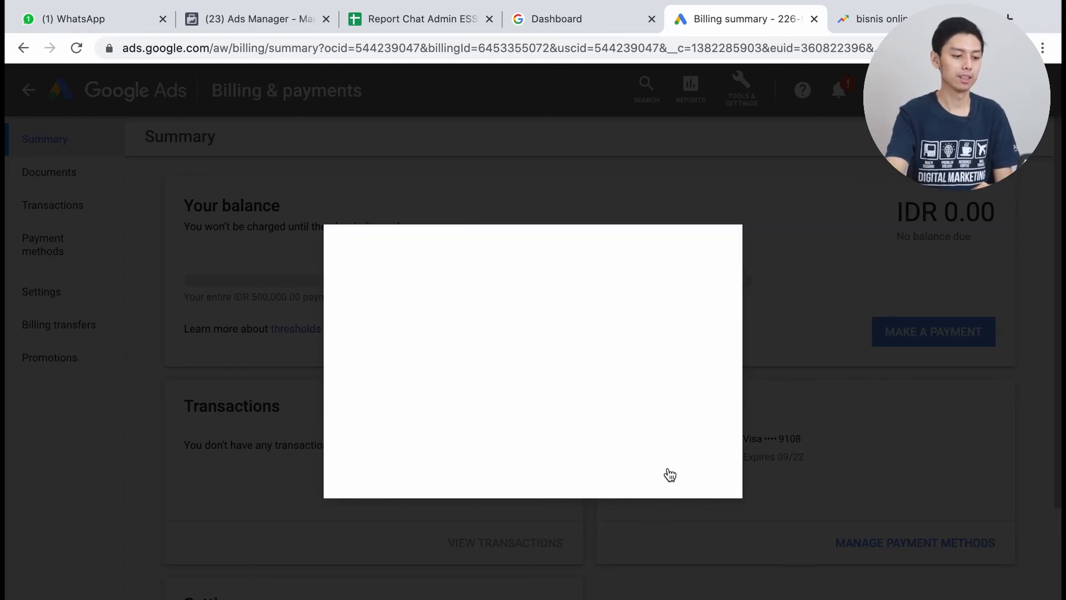
Step: Examine the money transfer instructions and bank transfer information, including the virtual account number and recipient, and close them
{"action": "scroll", "coordinate": [574, 392], "scroll_direction": "down", "scroll_amount": 5}
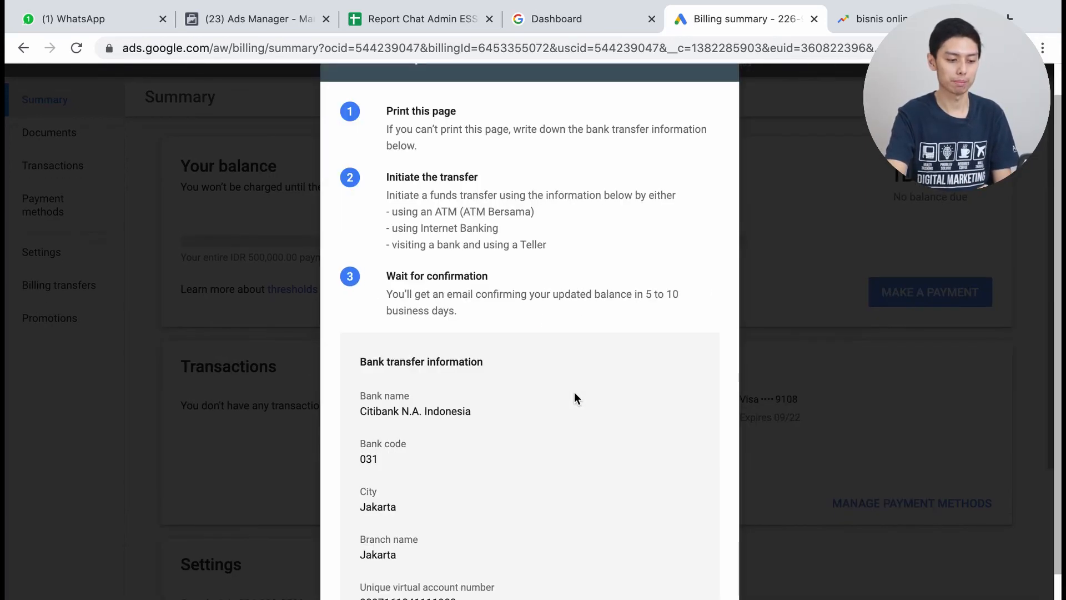
{"action": "scroll", "coordinate": [575, 393], "scroll_direction": "down", "scroll_amount": 1}
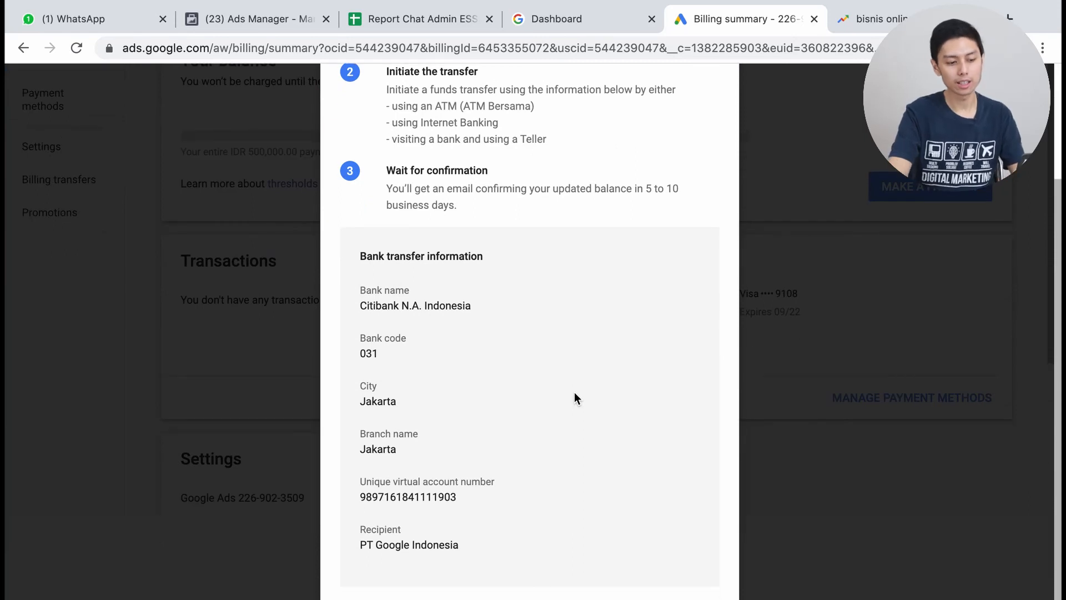
{"action": "scroll", "coordinate": [574, 392], "scroll_direction": "up", "scroll_amount": 1}
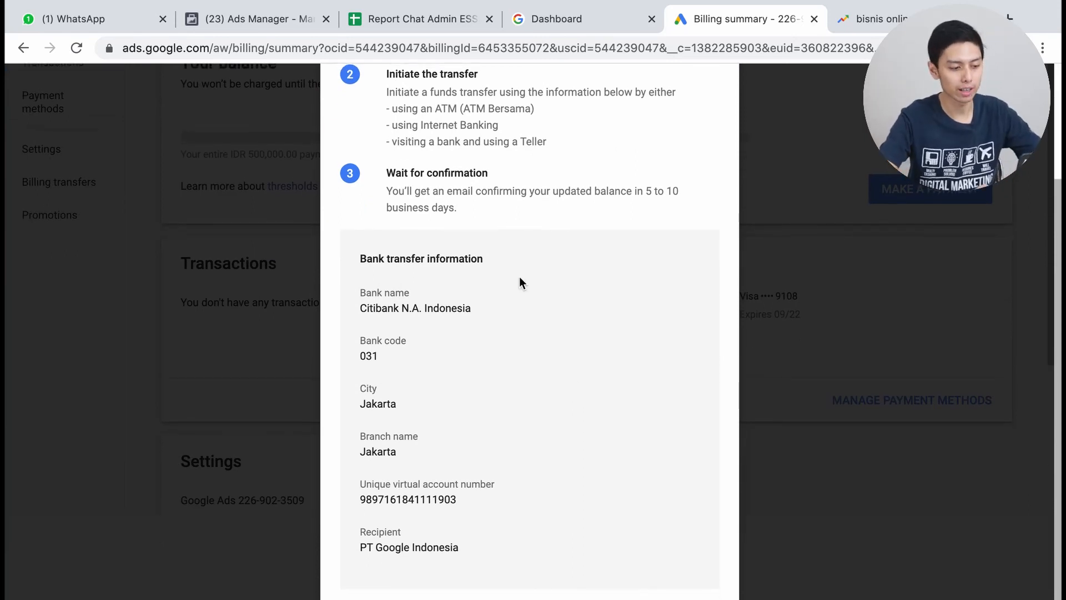
{"action": "scroll", "coordinate": [509, 256], "scroll_direction": "up", "scroll_amount": 2}
{"action": "scroll", "coordinate": [509, 259], "scroll_direction": "down", "scroll_amount": 2}
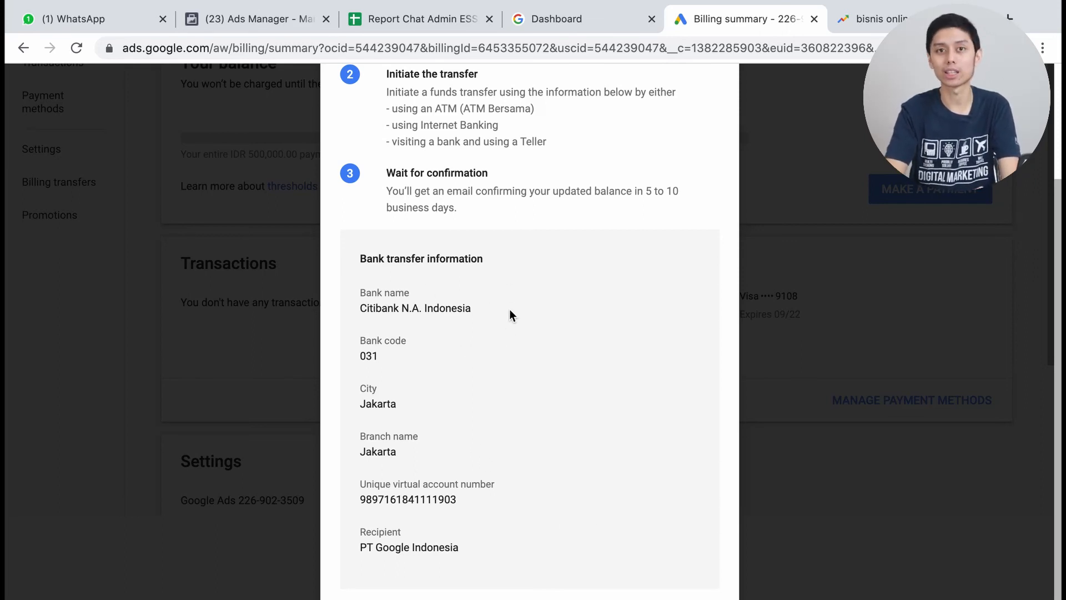
{"action": "scroll", "coordinate": [500, 382], "scroll_direction": "up", "scroll_amount": 1}
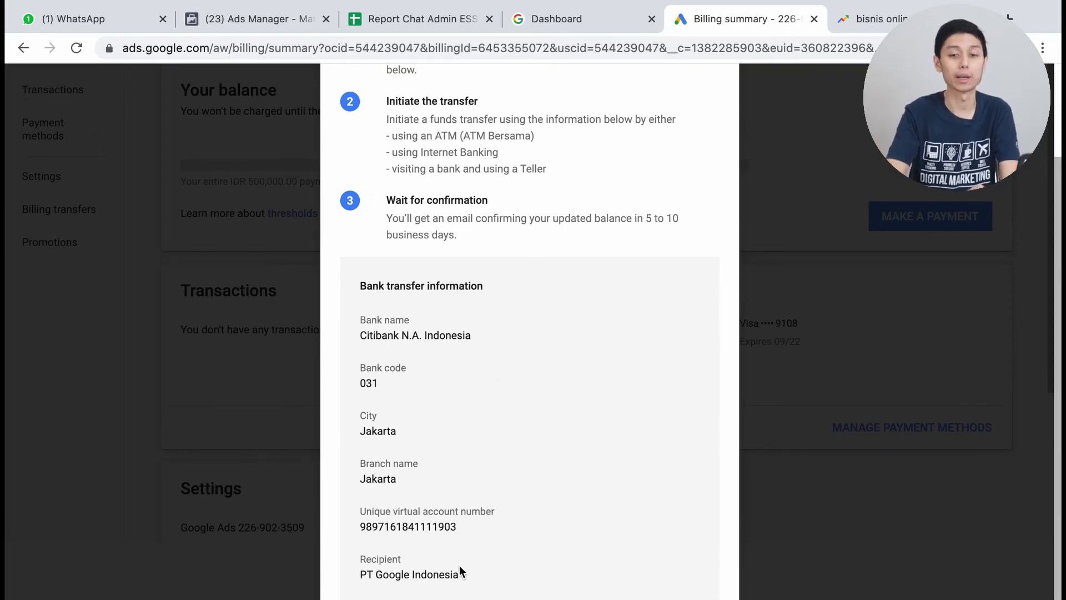
{"action": "scroll", "coordinate": [516, 523], "scroll_direction": "up", "scroll_amount": 4}
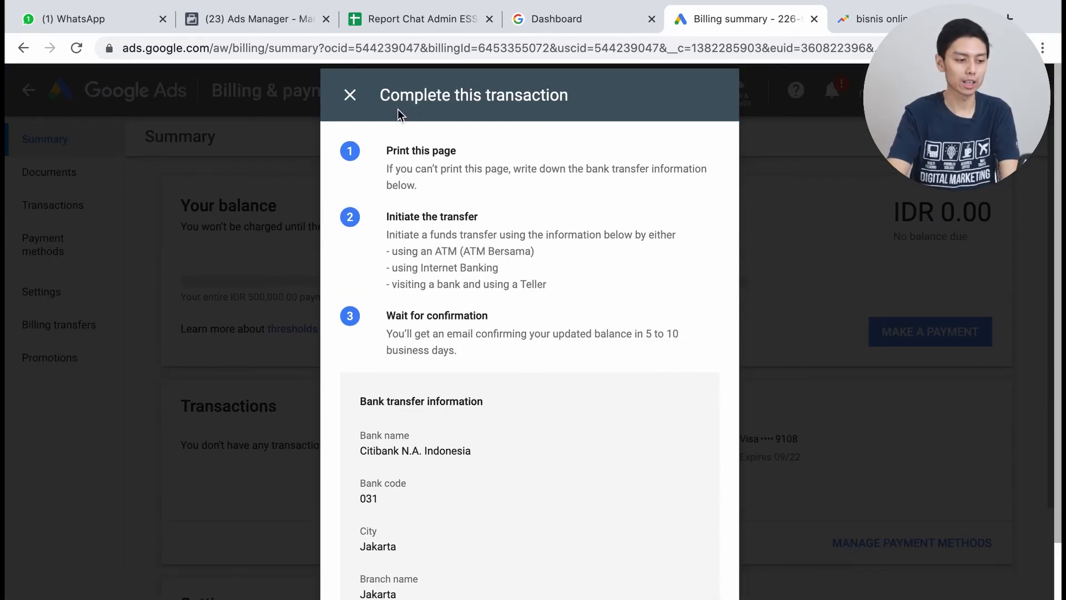
{"action": "left_click", "coordinate": [351, 97]}
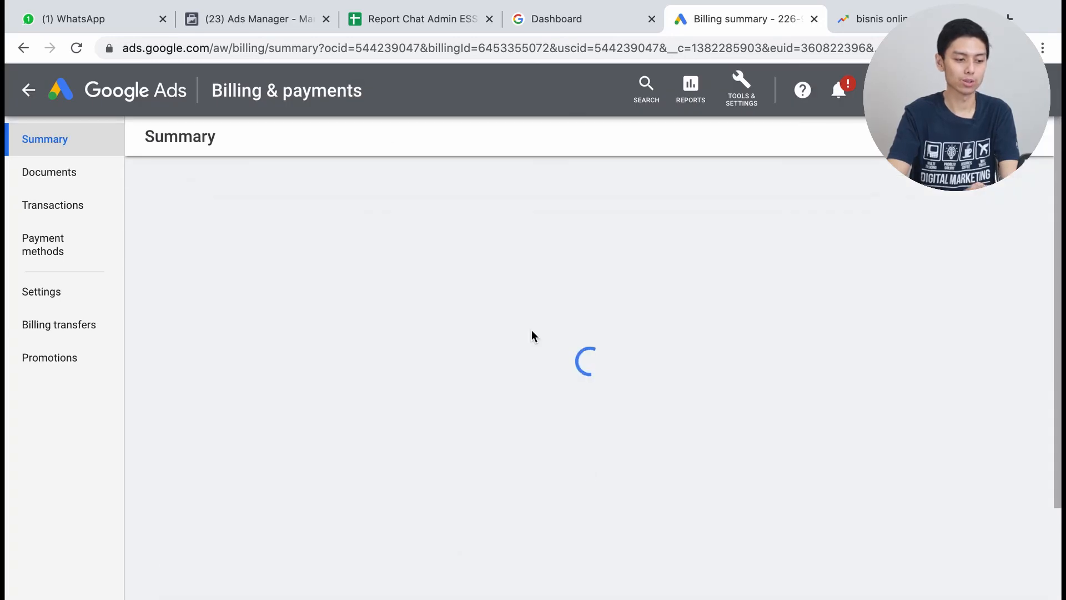